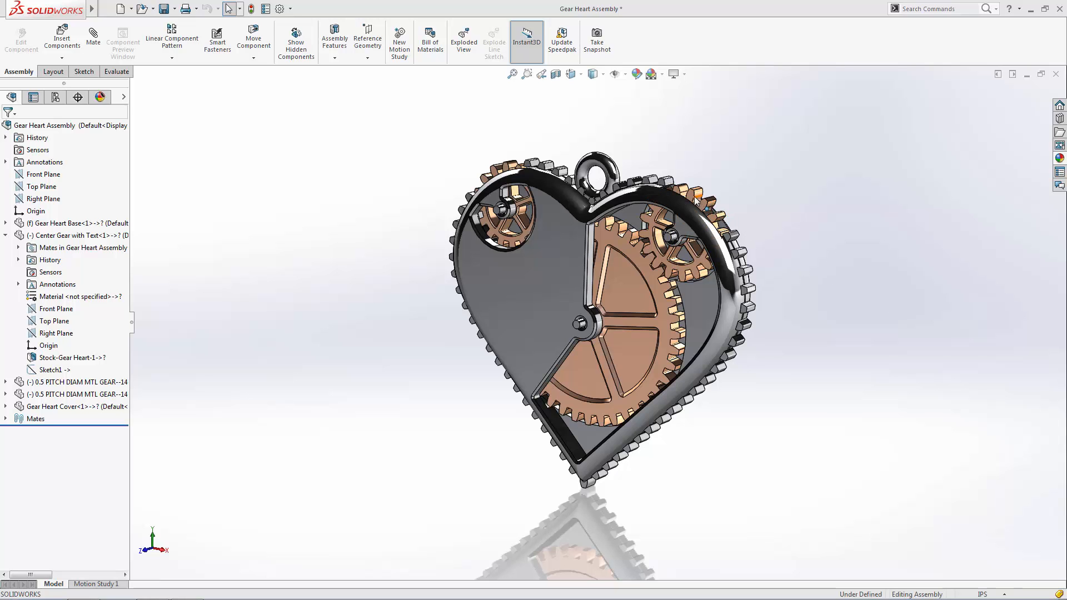
Rotate the upper-right gear slightly to show it meshing, then deselect it.
mouse_move(704, 213)
mouse_down()
mouse_move(724, 237)
mouse_move(718, 205)
mouse_up()
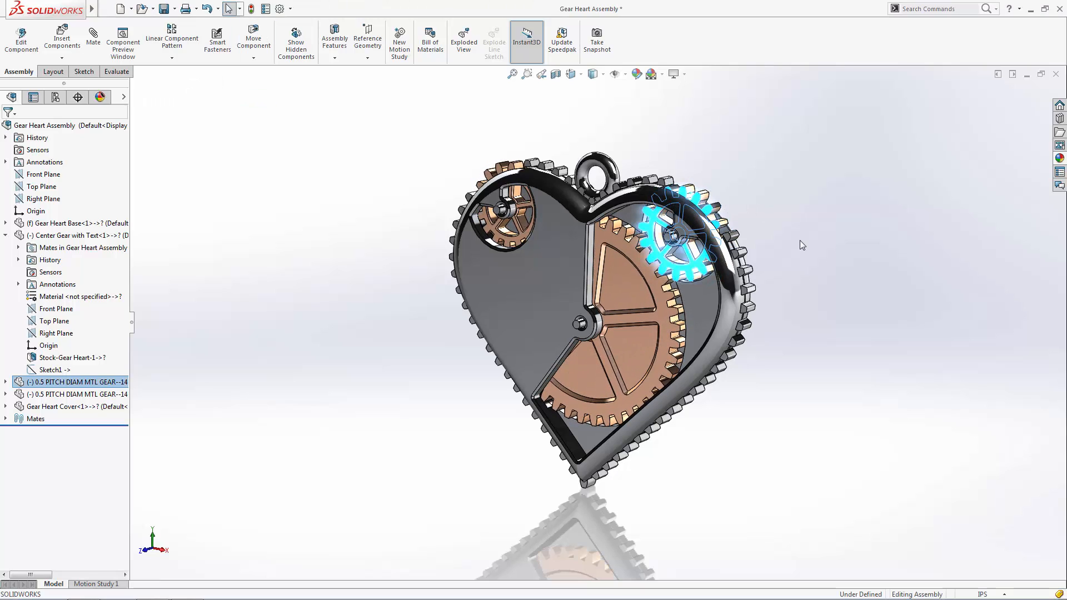
click(886, 332)
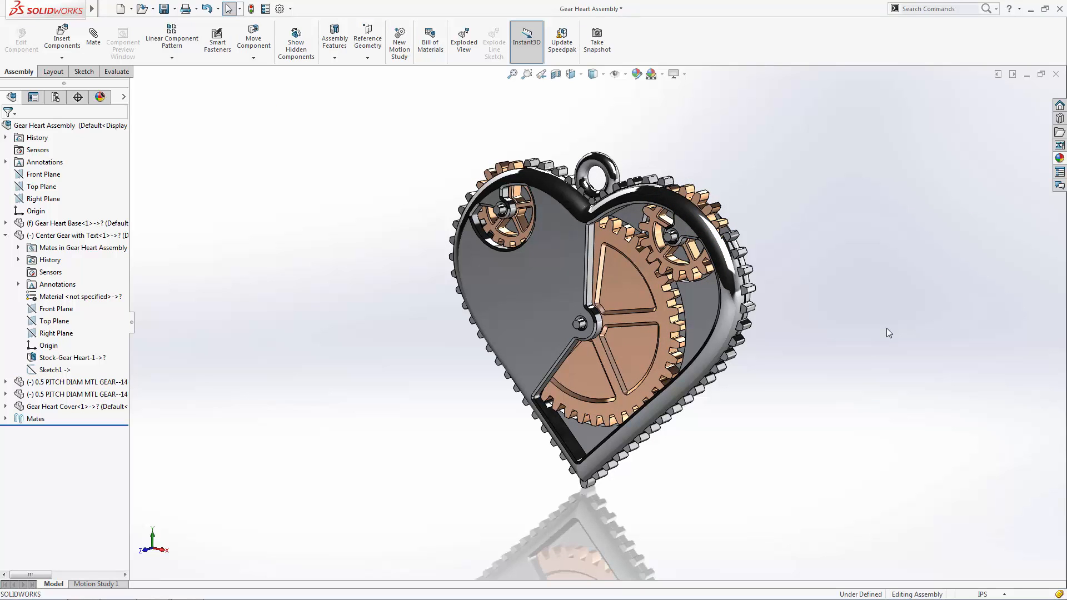
Close the heart assembly discarding changes and create a new empty Part document.
click(1055, 73)
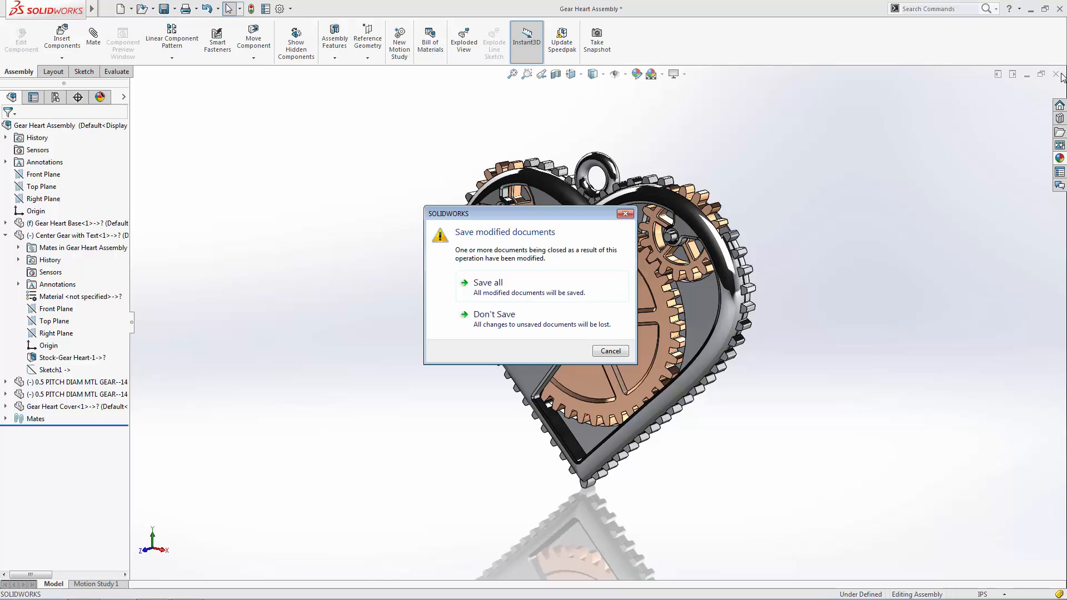
click(551, 322)
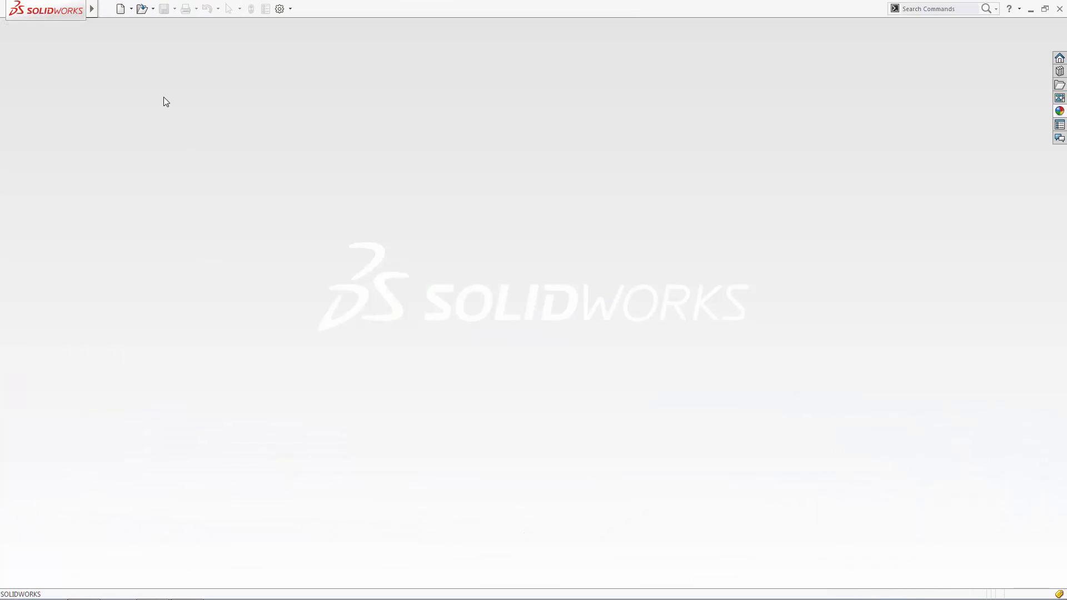
click(121, 10)
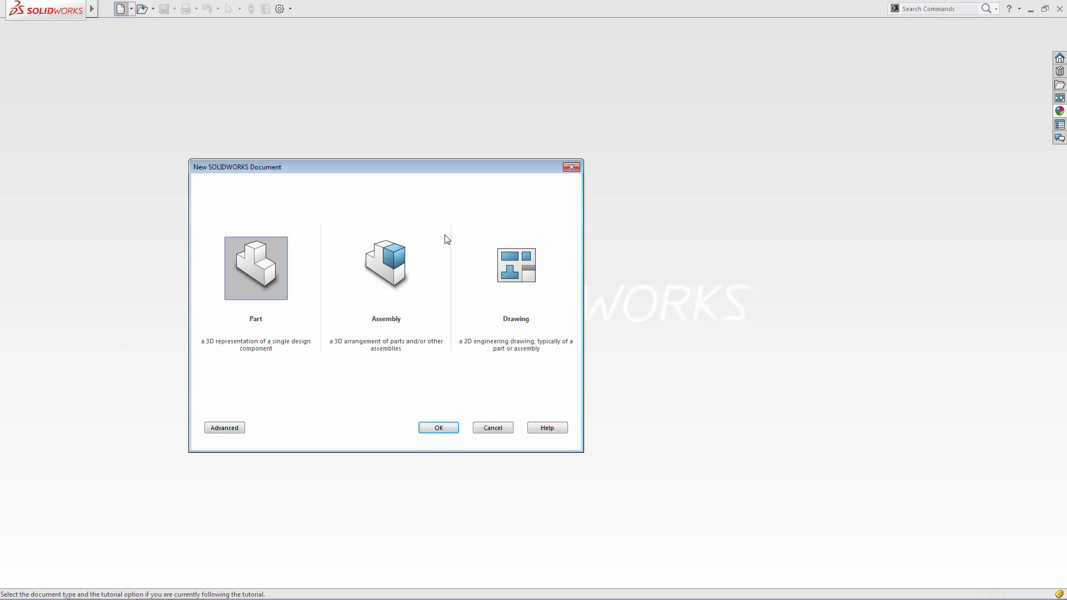
click(432, 427)
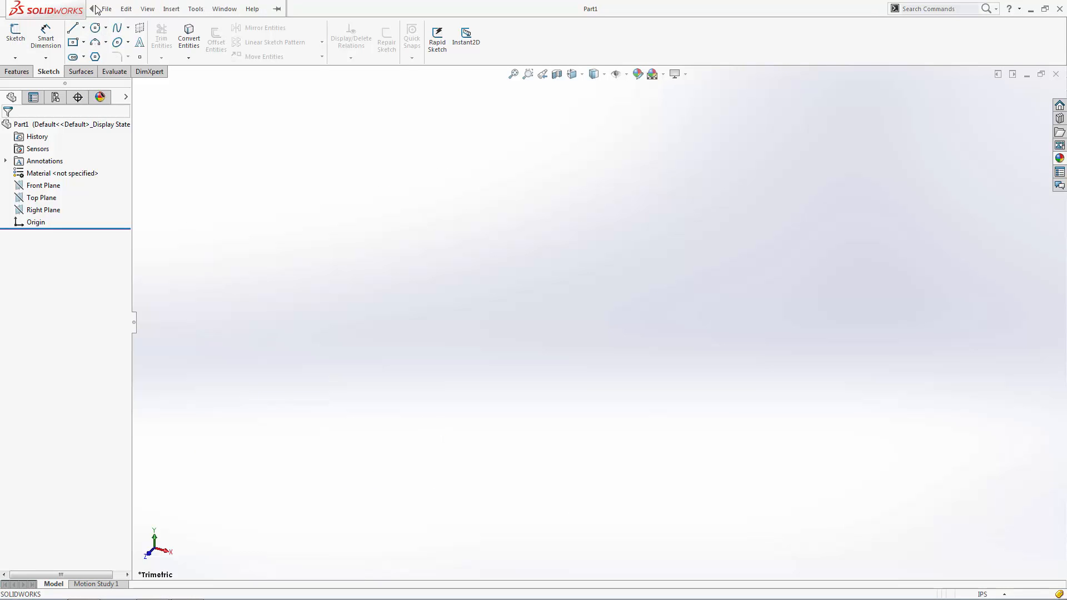
Insert the 1.25 PITCH DIAM gear part file into Part1, placed at the origin.
click(169, 9)
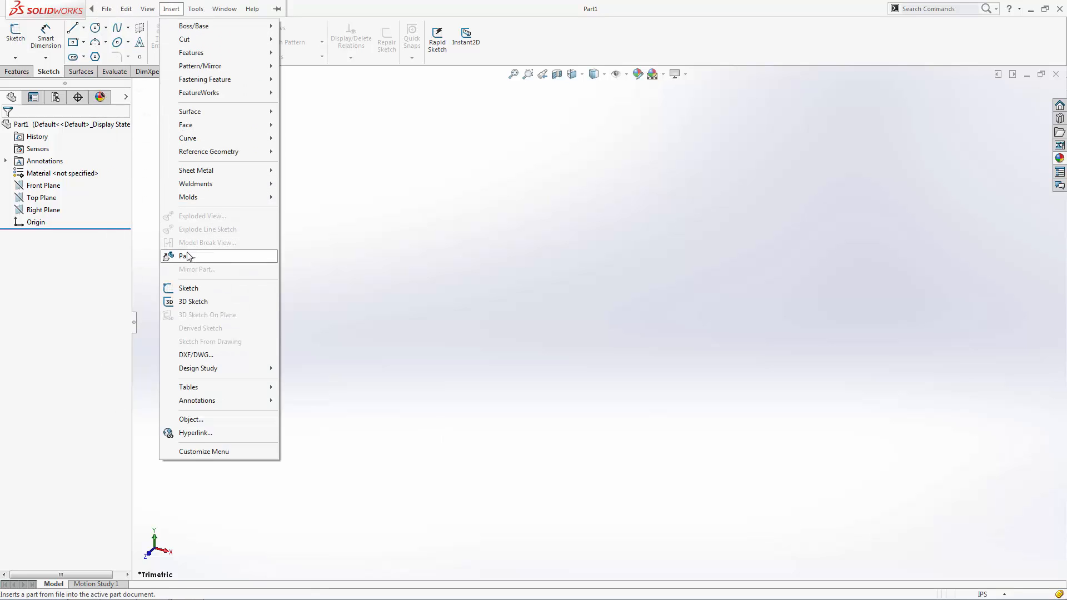
click(188, 258)
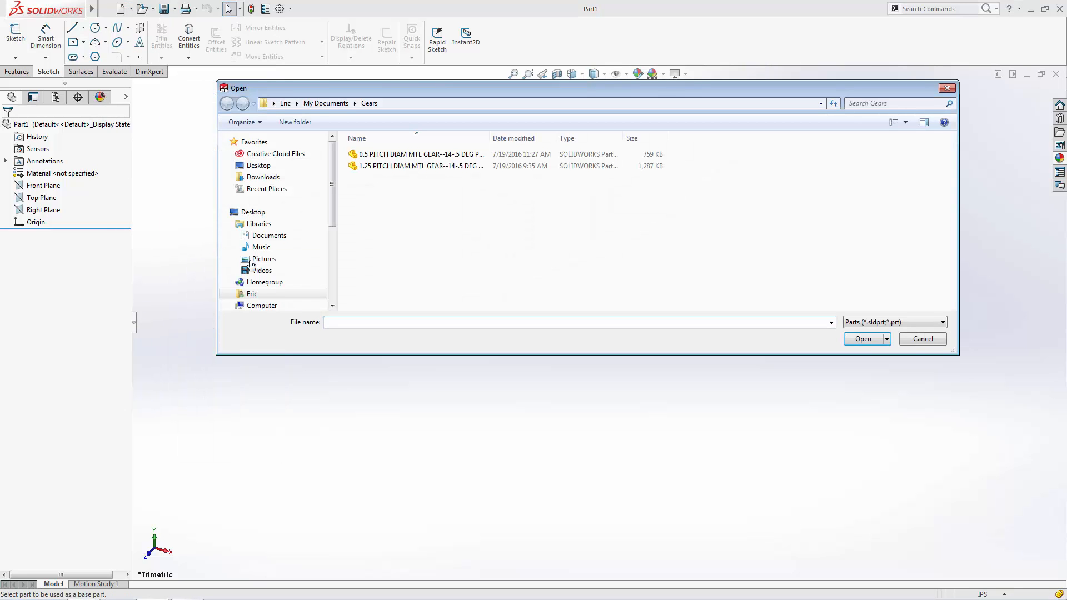
click(375, 166)
click(863, 340)
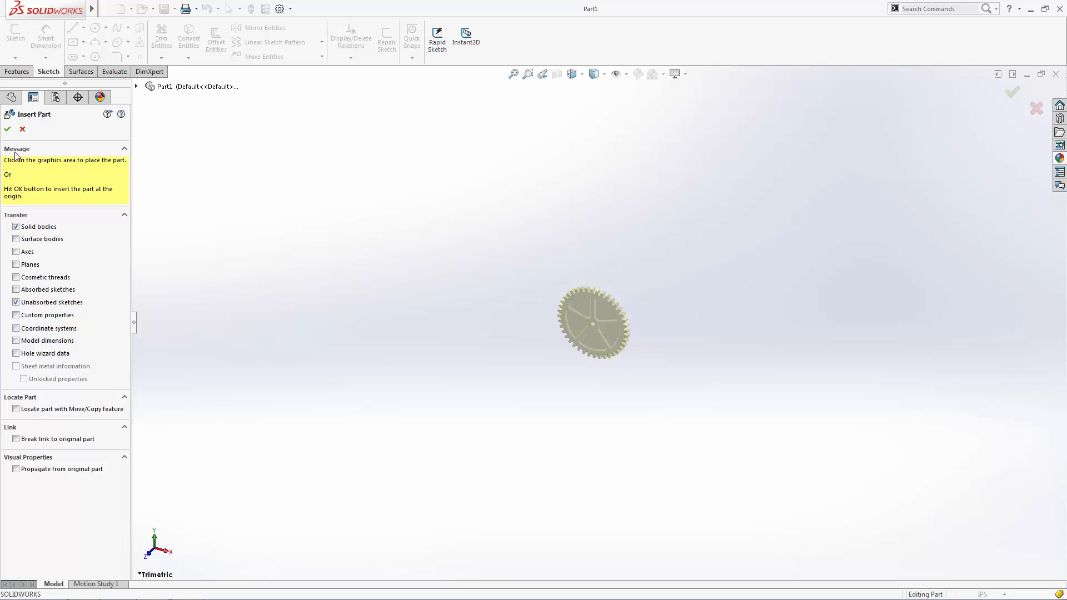
click(7, 131)
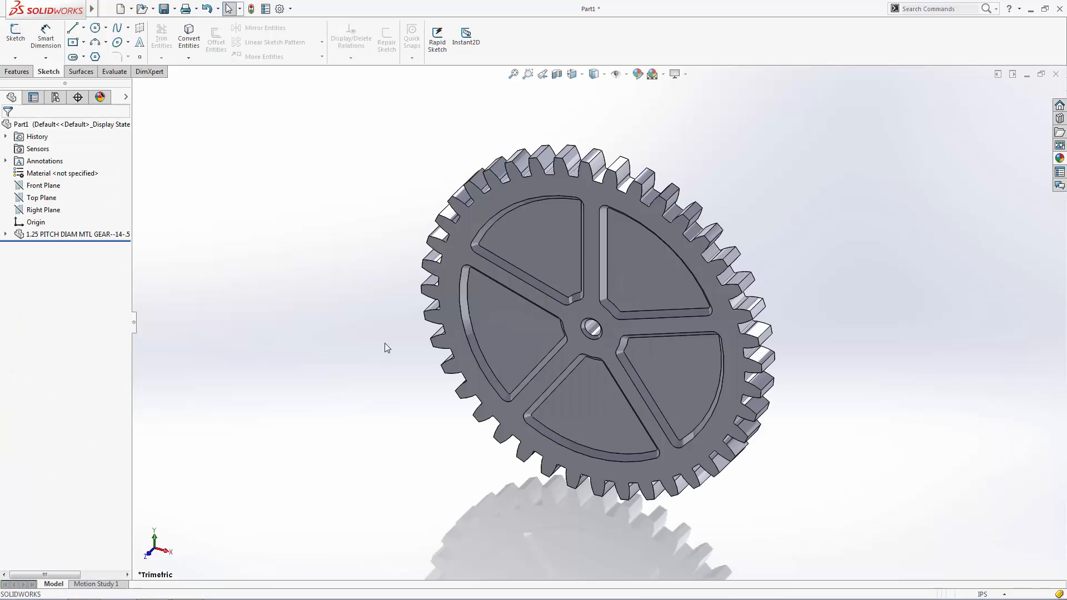
Insert the 0.5 PITCH DIAM gear part file, also placed at the origin.
click(171, 10)
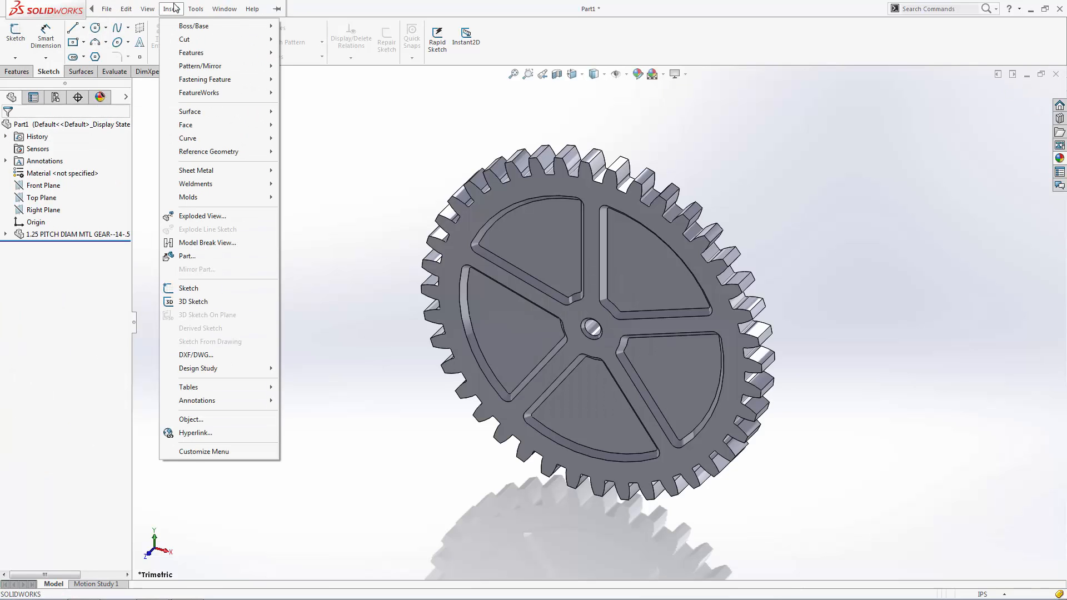
click(186, 256)
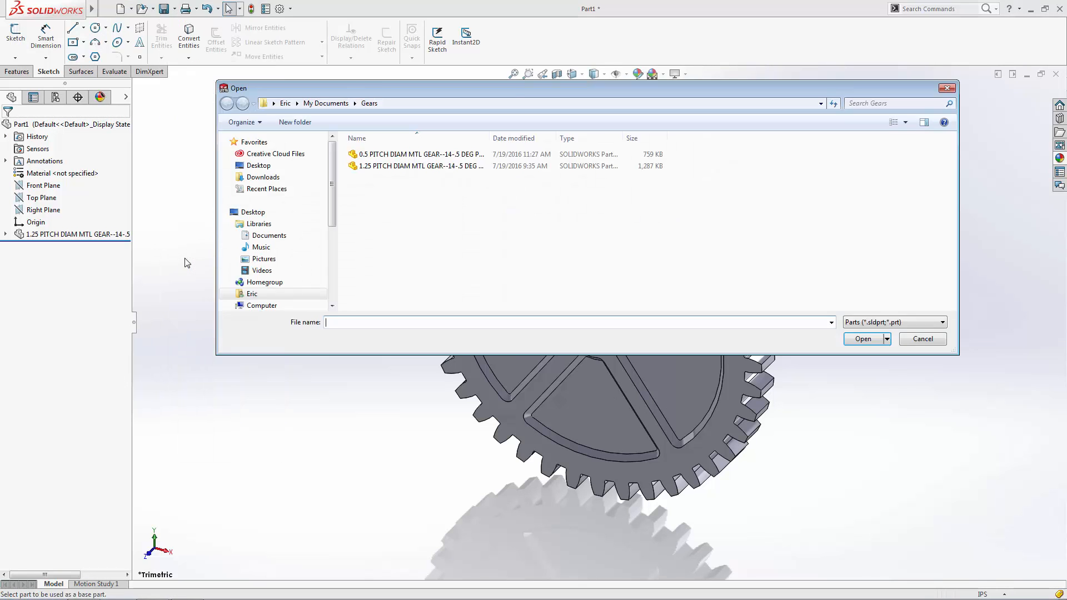
click(371, 153)
click(876, 339)
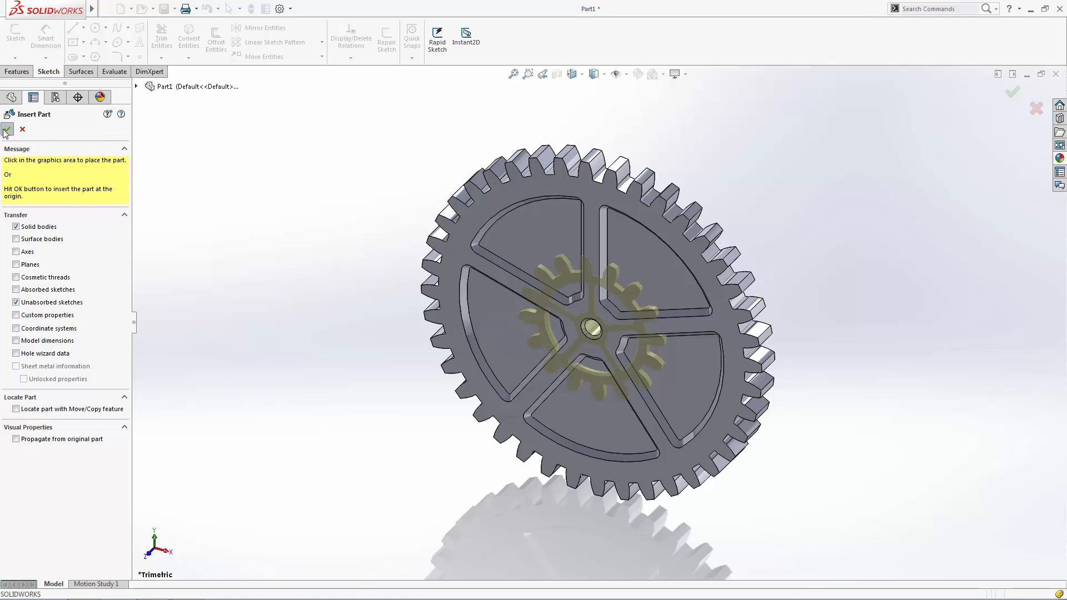
click(7, 129)
Expand both gears' Sketches folders and show each gear's sketch circles.
click(6, 246)
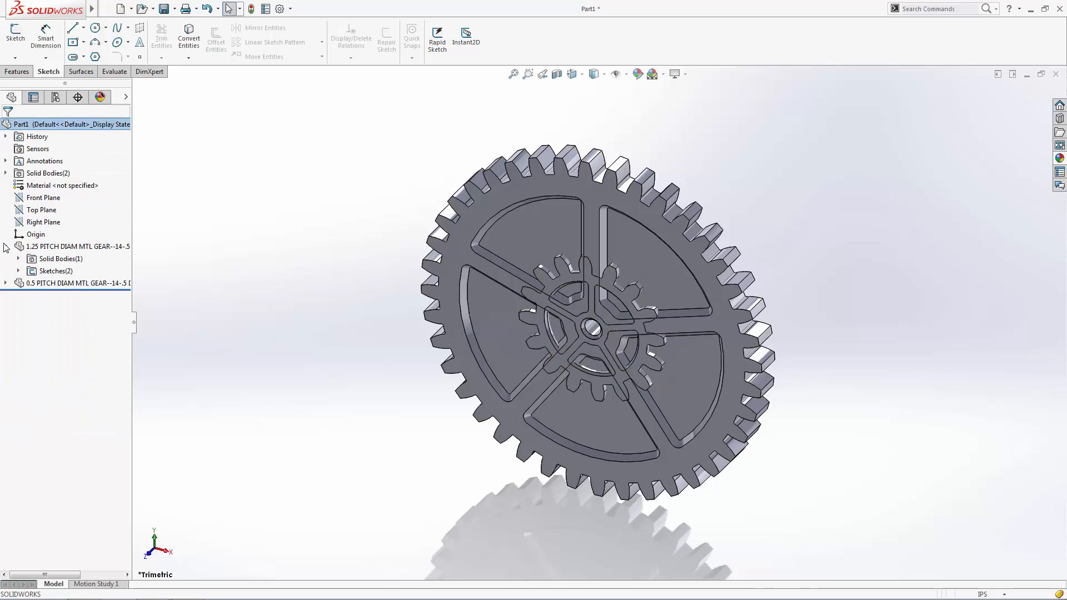
click(18, 271)
click(59, 284)
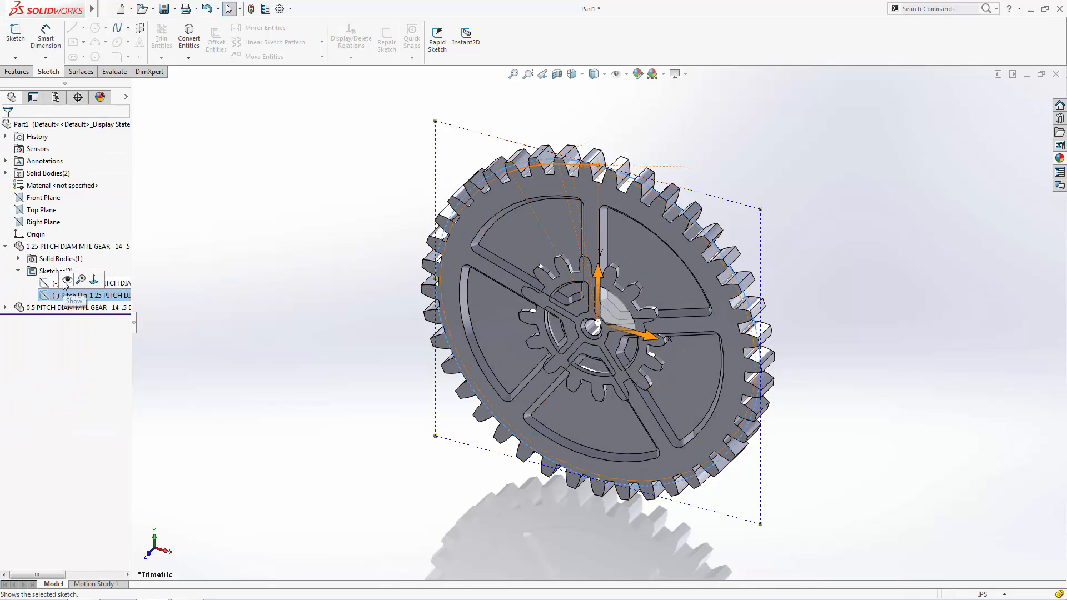
click(6, 308)
click(18, 333)
click(84, 345)
click(269, 311)
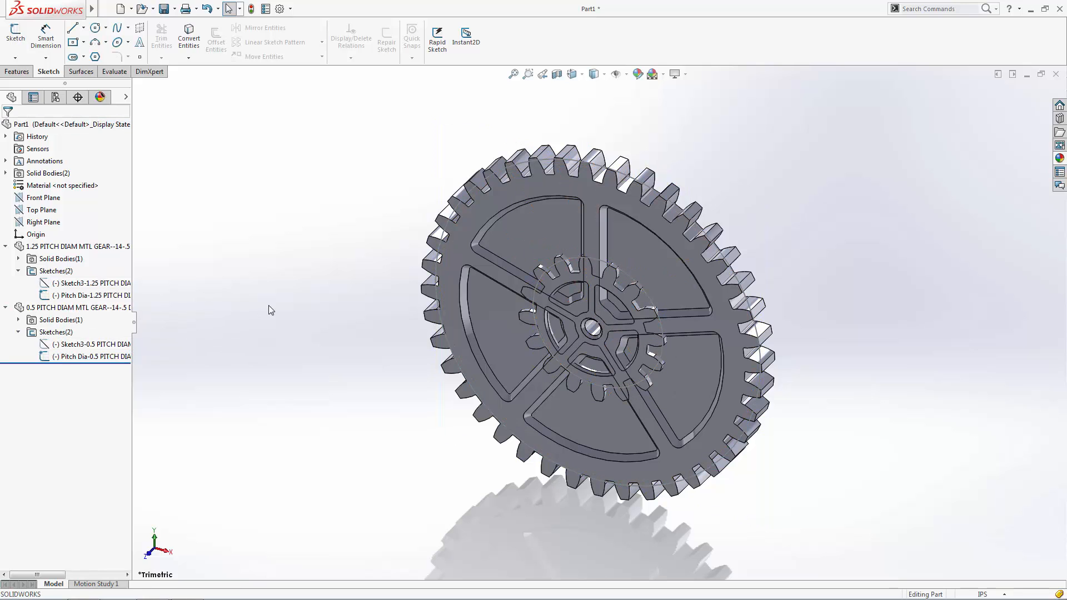
Start a sketch on the large gear's face, viewed normal to it.
click(650, 174)
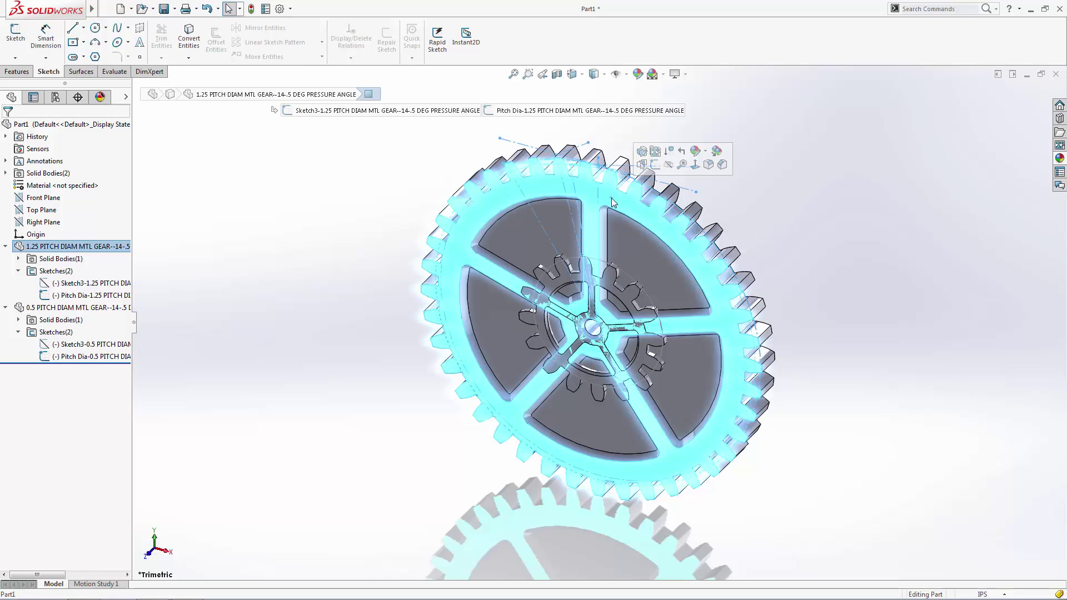
click(650, 173)
click(572, 74)
click(637, 145)
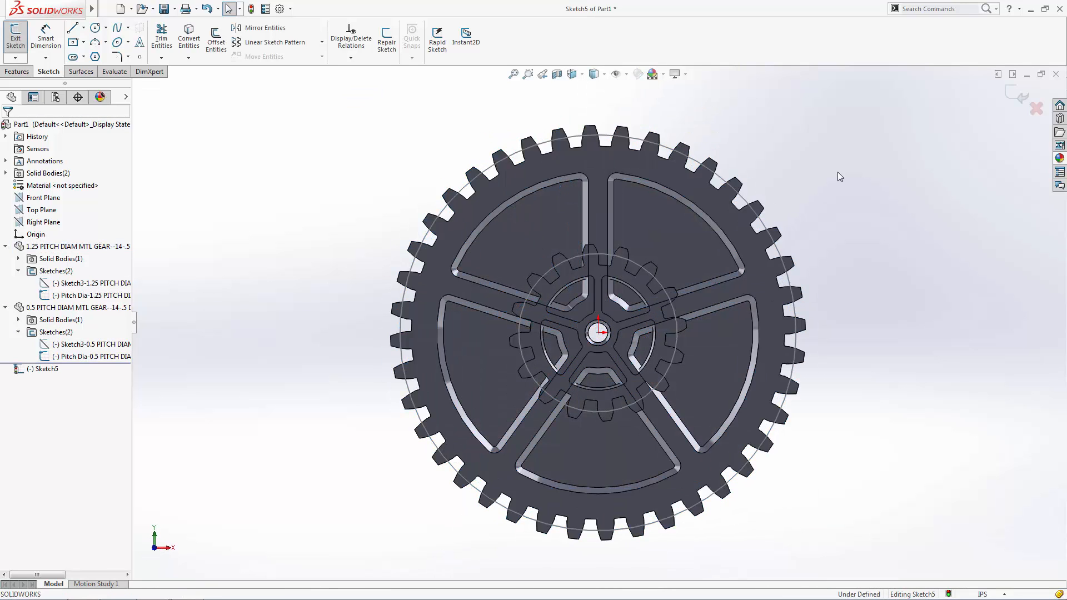
Draw a diagonal and a horizontal centerline from the gear centre to its pitch circle.
click(83, 27)
click(94, 54)
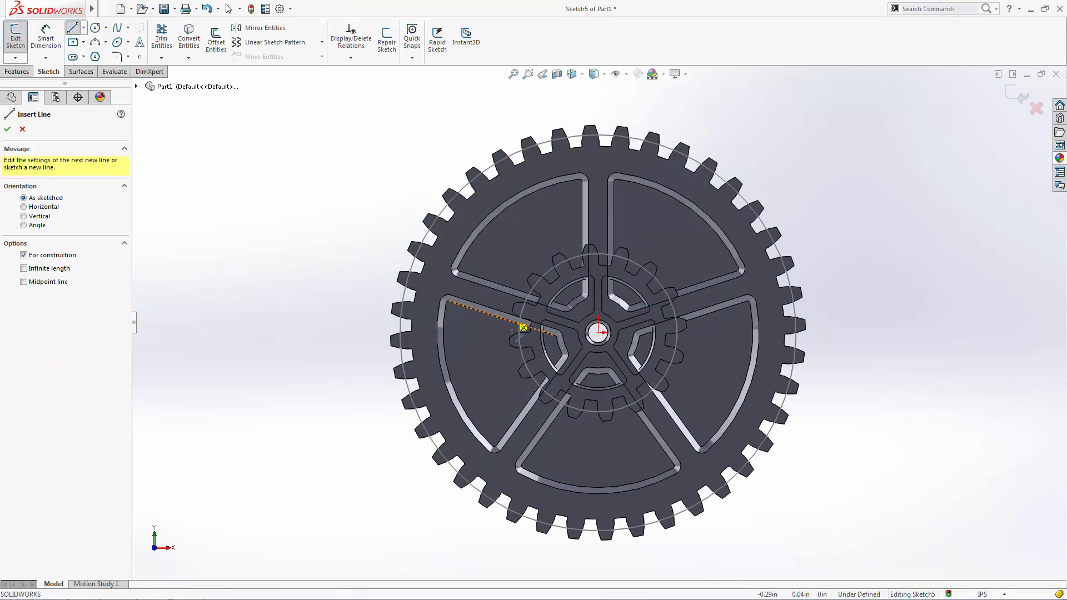
click(547, 389)
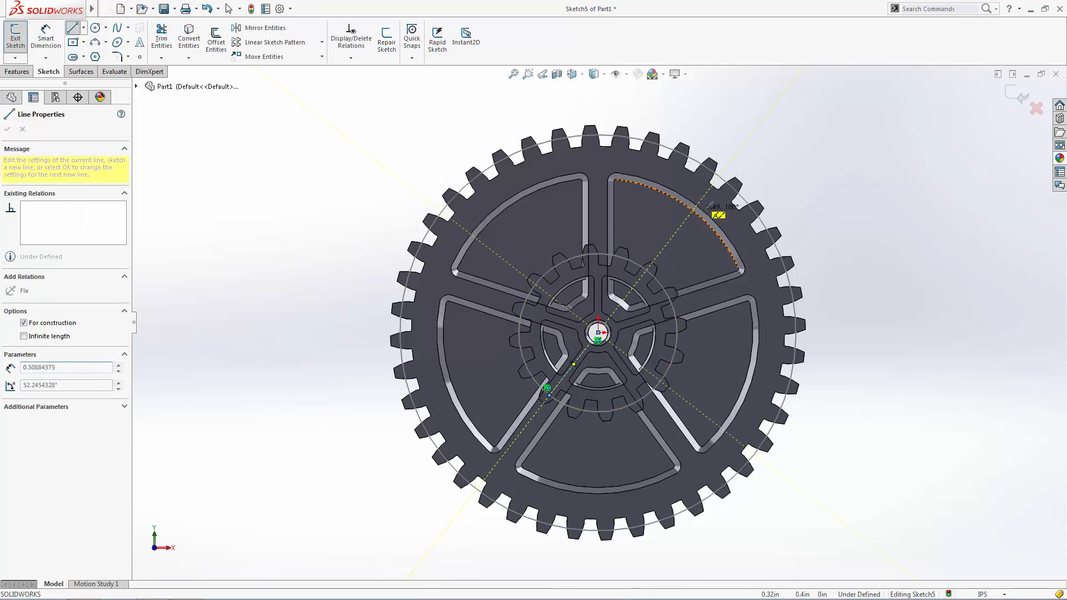
click(720, 183)
key(Escape)
key(Return)
click(597, 332)
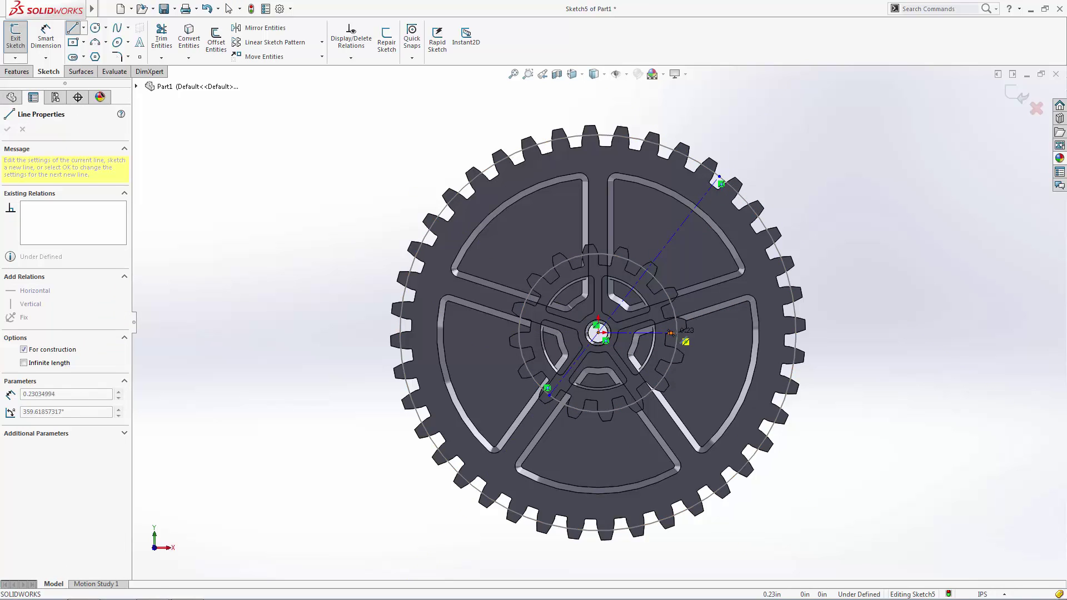
click(801, 334)
key(Escape)
Dimension the angle between the two centerlines to 45° and exit the sketch.
click(46, 37)
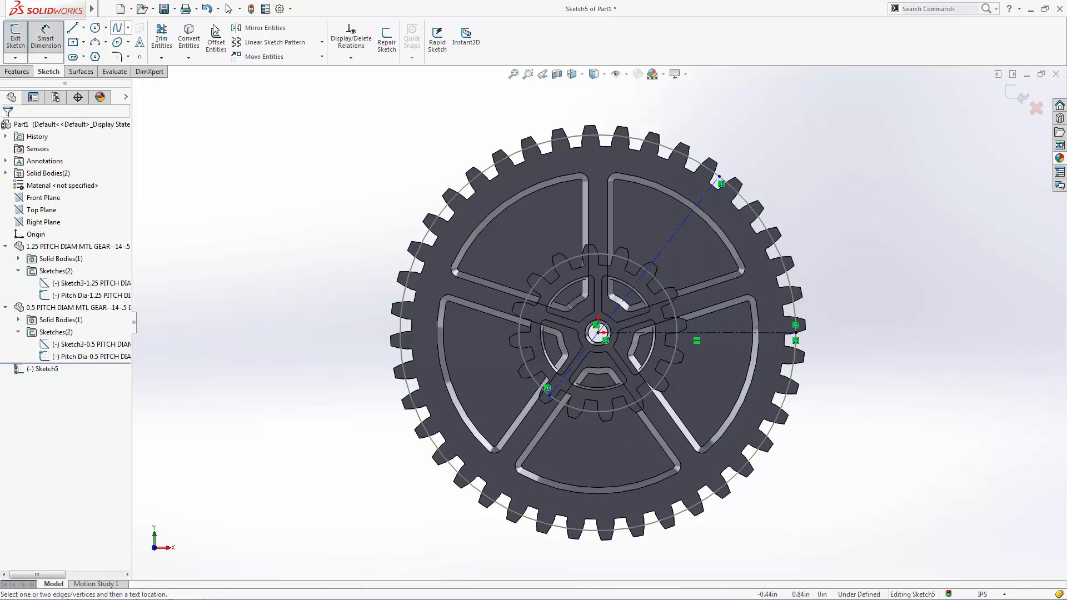
click(675, 240)
click(737, 332)
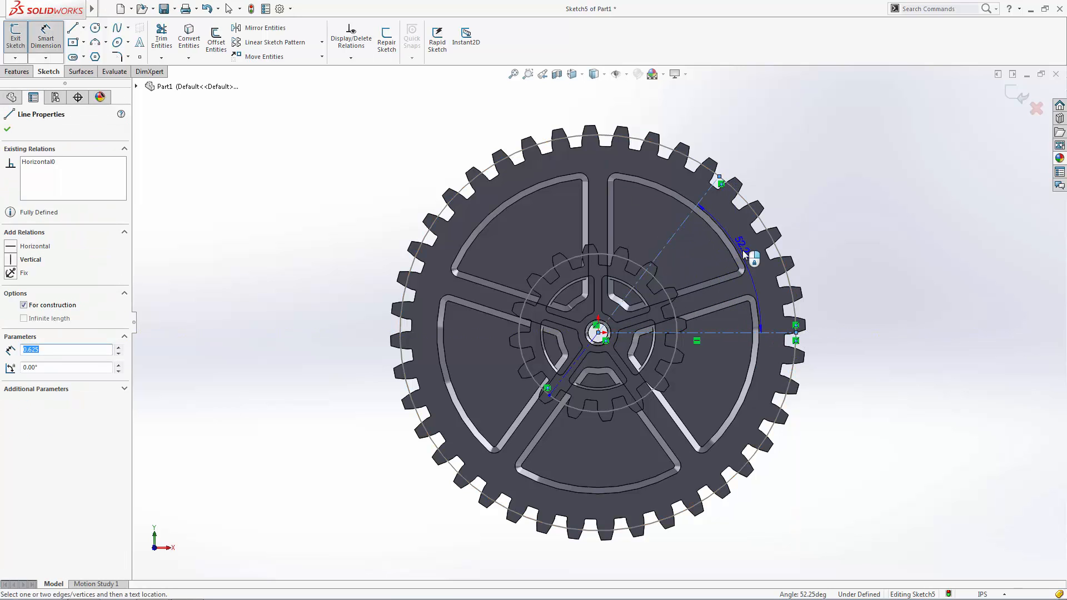
click(744, 248)
text(45)
key(Return)
key(Escape)
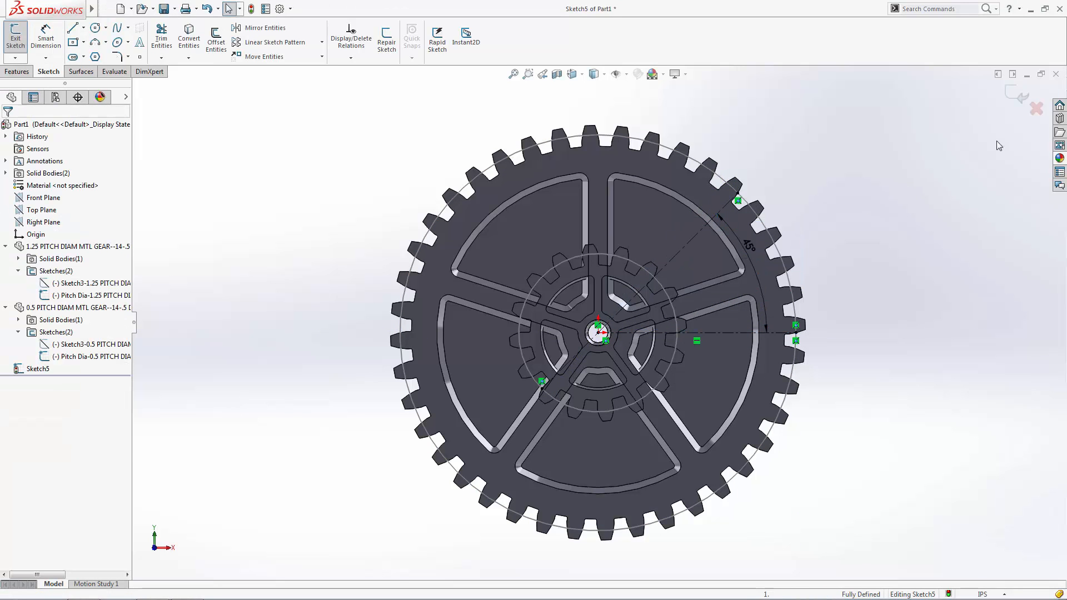
click(1018, 95)
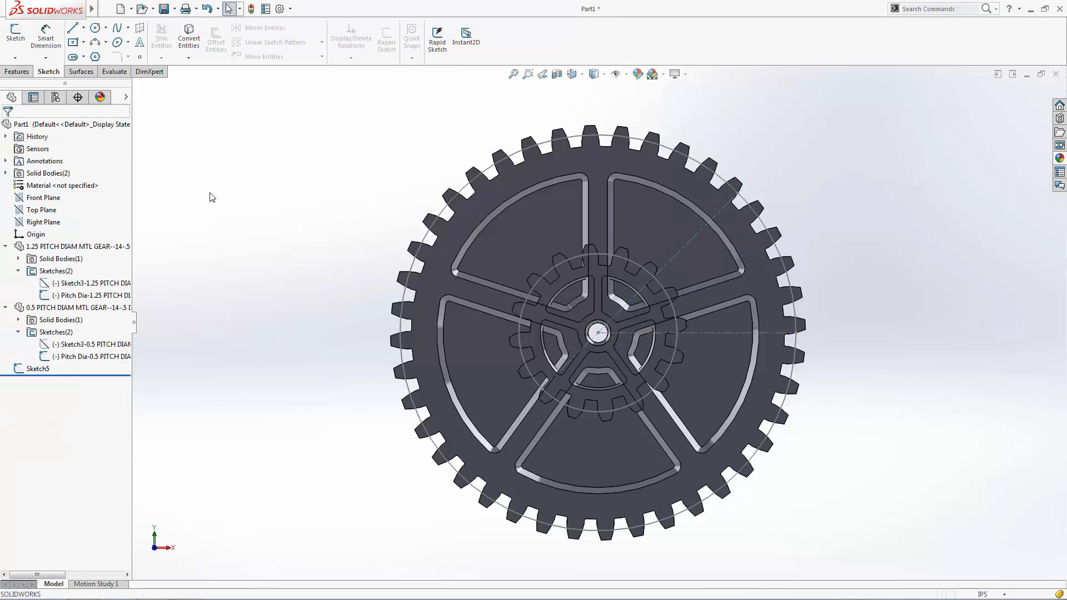
Move the small gear body point-to-point from its centre to the diagonal centerline's end on the pitch circle.
click(25, 73)
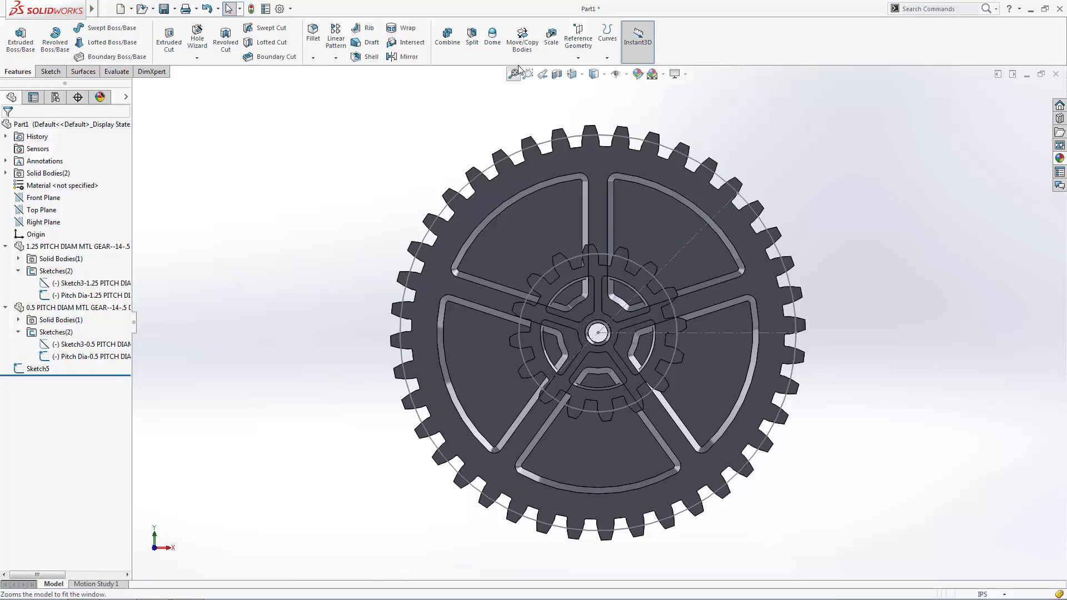
click(523, 50)
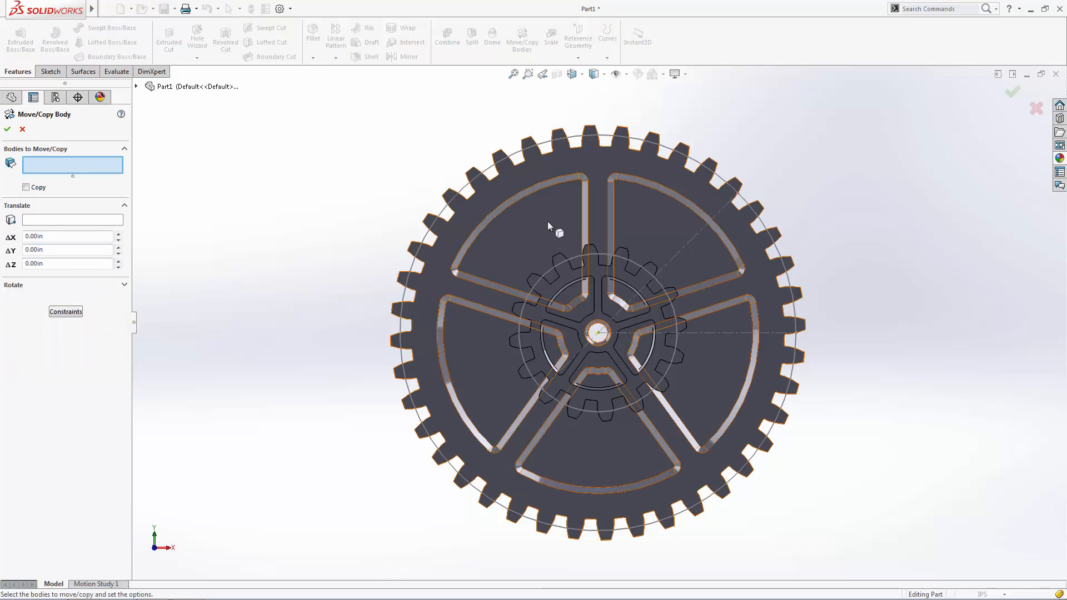
click(565, 264)
click(51, 219)
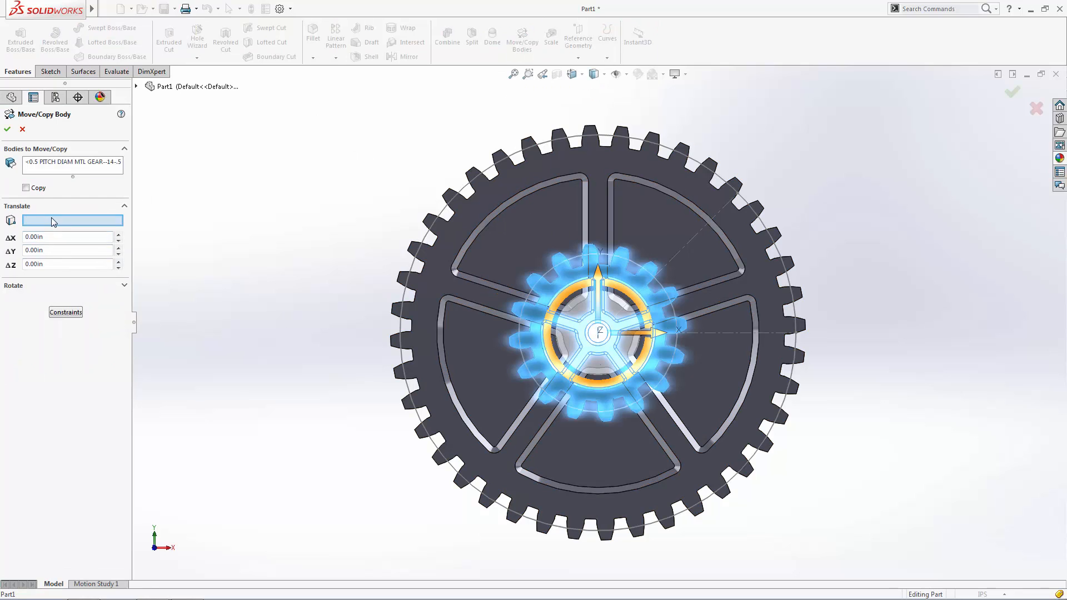
scroll(612, 390, down, 5)
scroll(568, 369, down, 3)
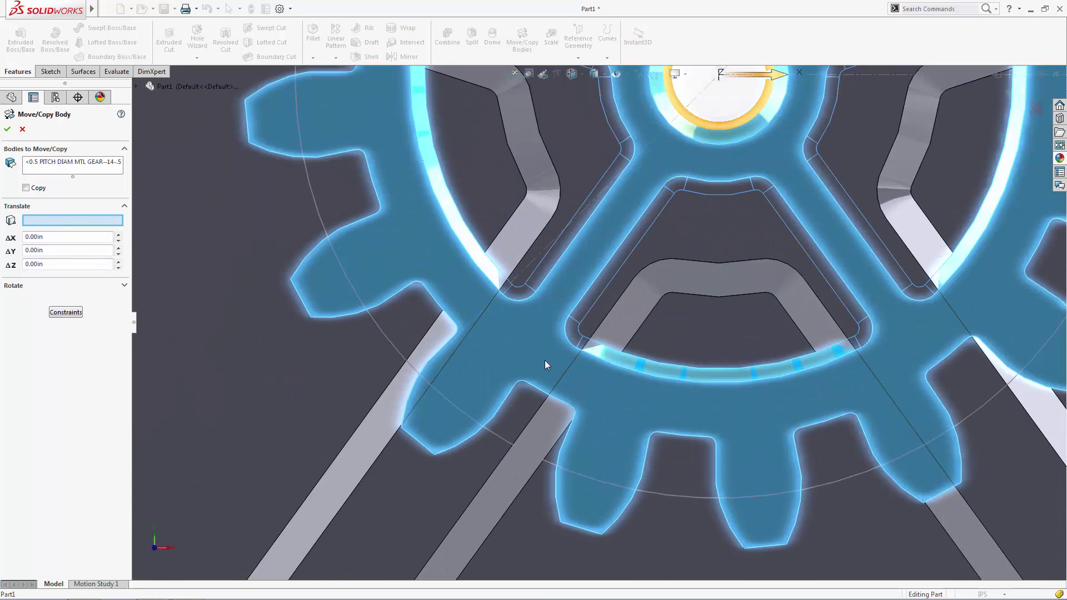
click(427, 383)
scroll(595, 376, up, 5)
scroll(712, 216, up, 3)
scroll(734, 163, down, 1)
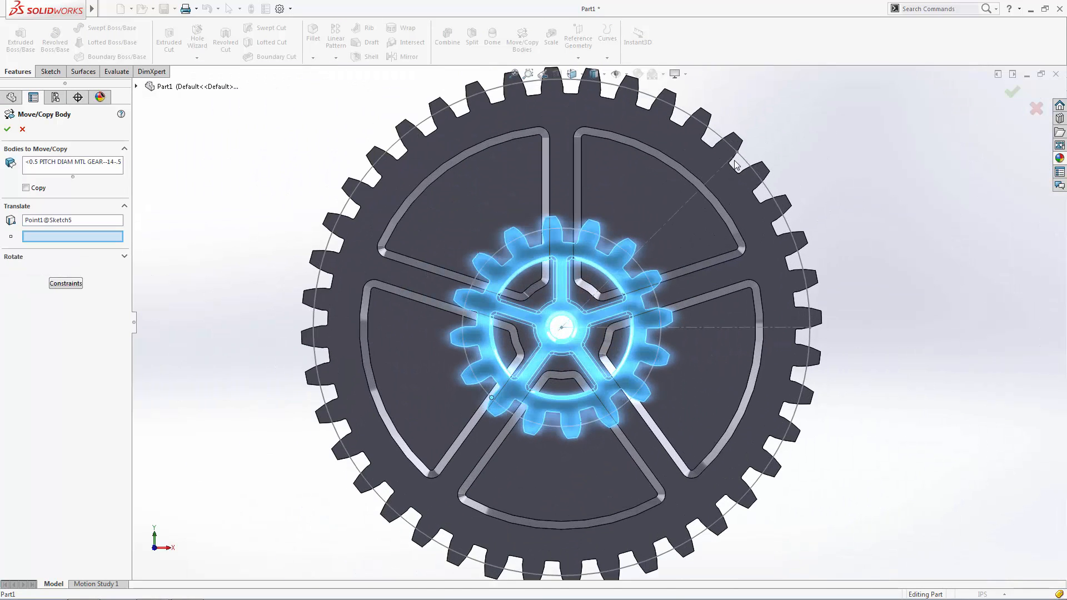
click(733, 159)
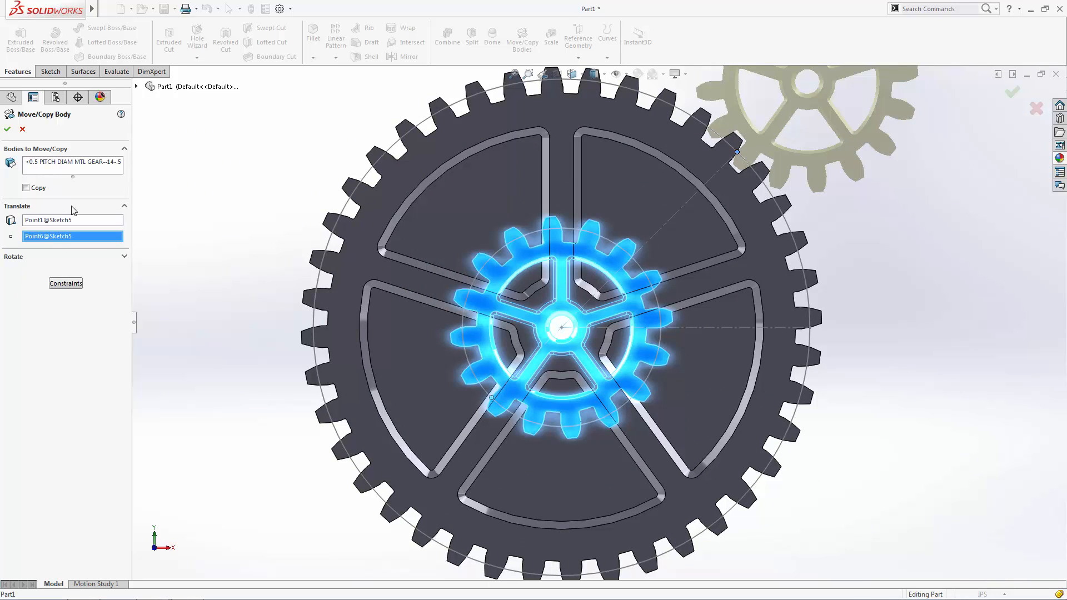
click(8, 130)
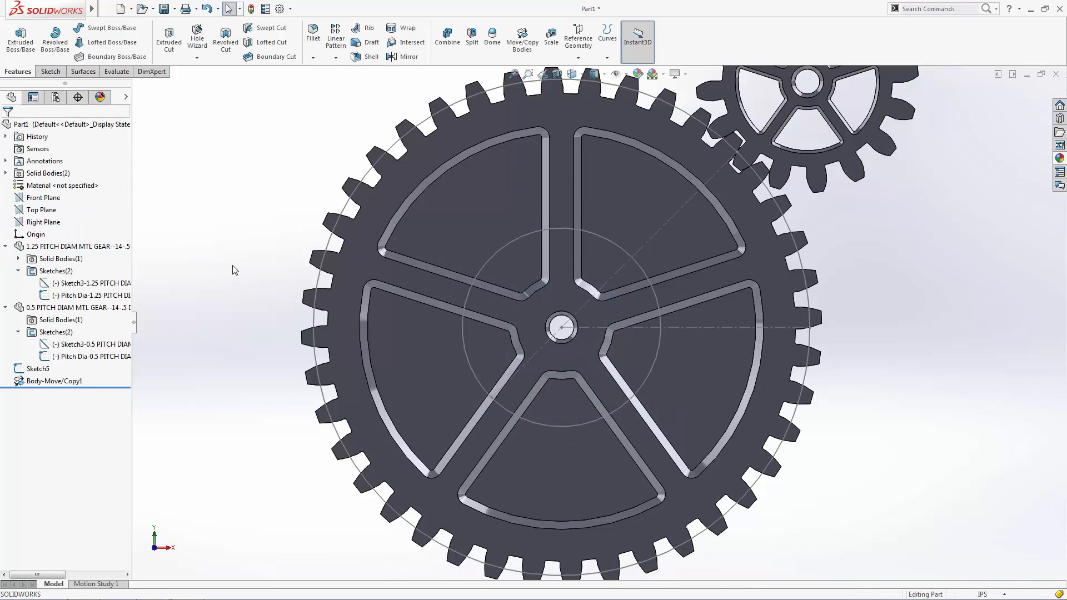
key(f)
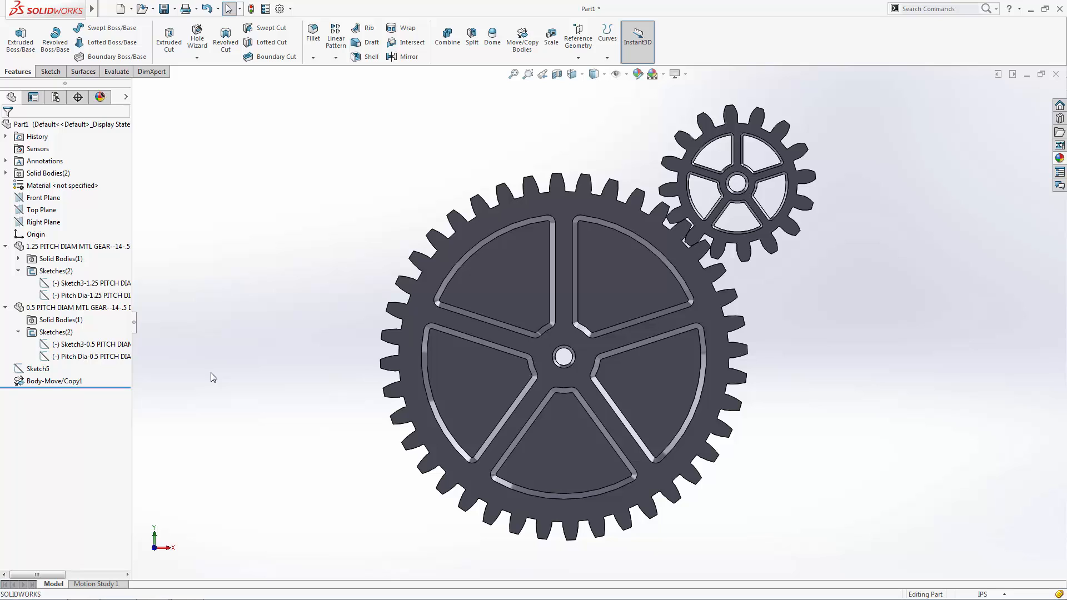
Sketch on Front Plane and insert the Heart image from Desktop > Gear Heart as a Sketch Picture.
click(43, 197)
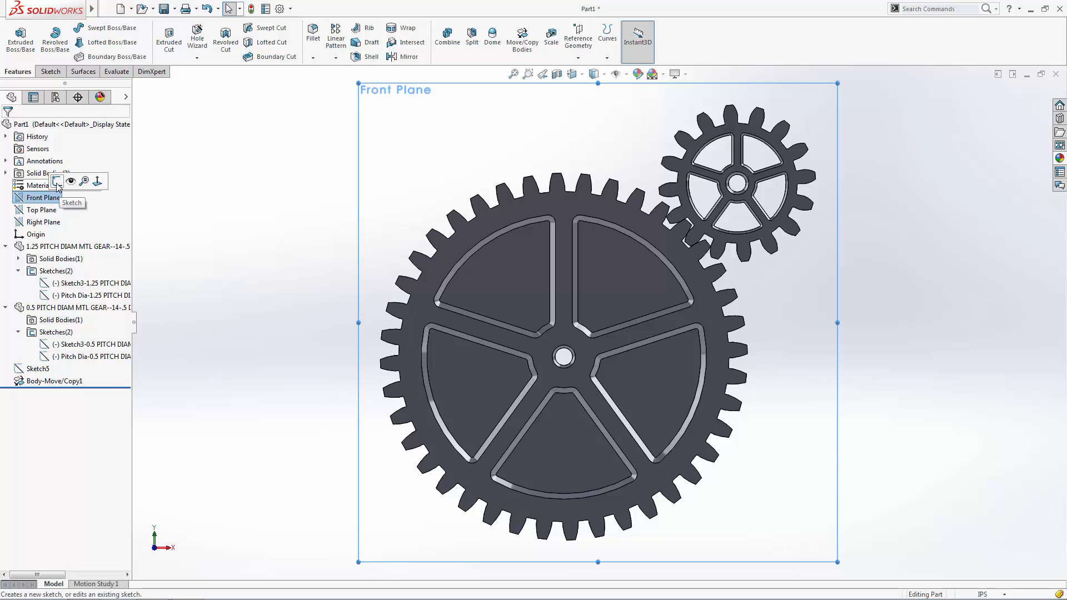
click(57, 183)
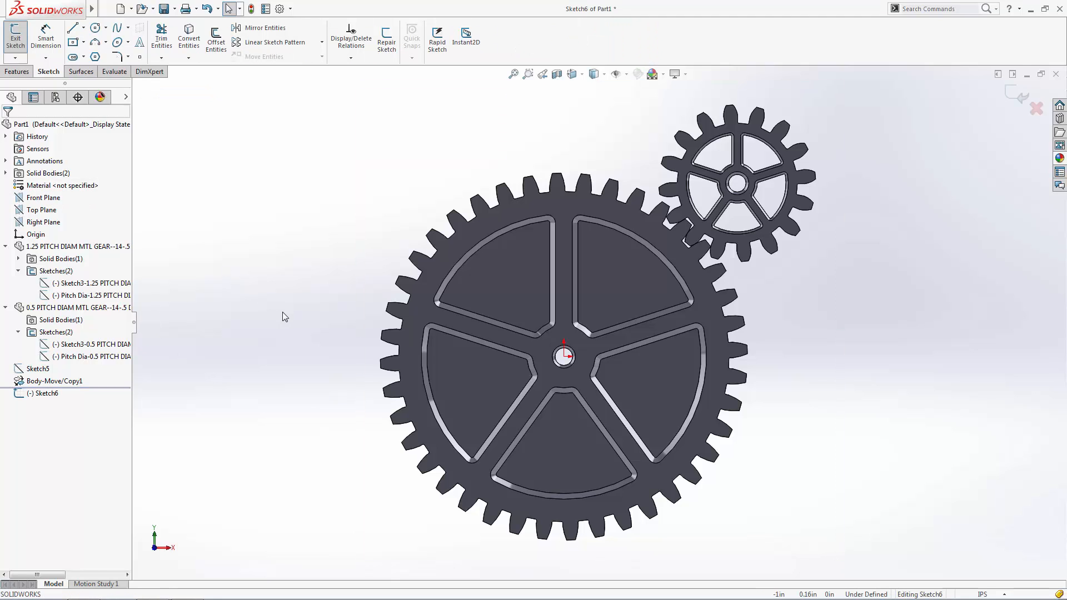
click(195, 9)
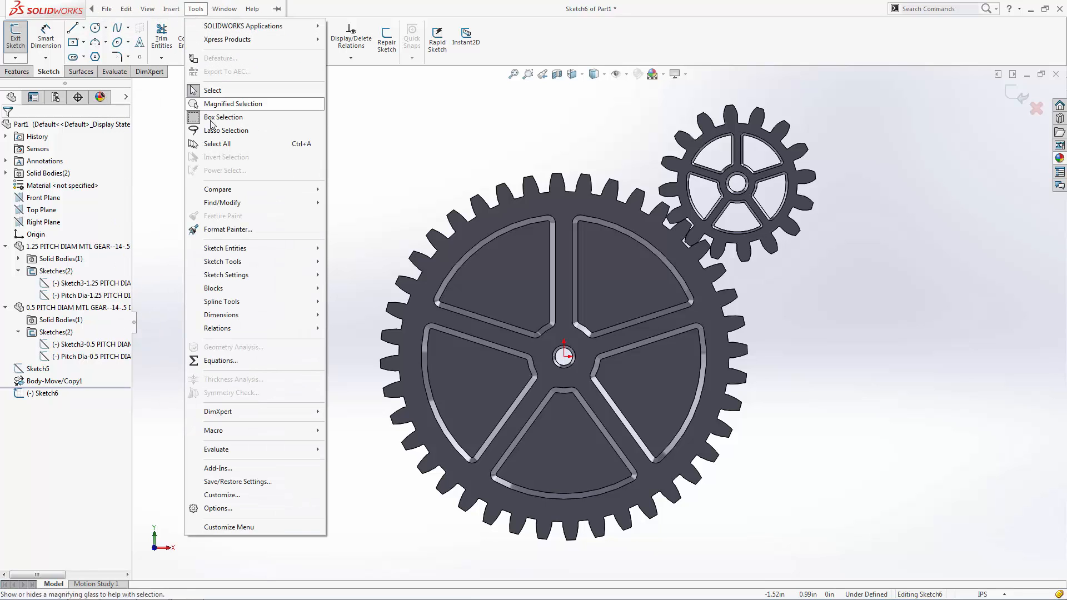
mouse_move(223, 261)
click(386, 559)
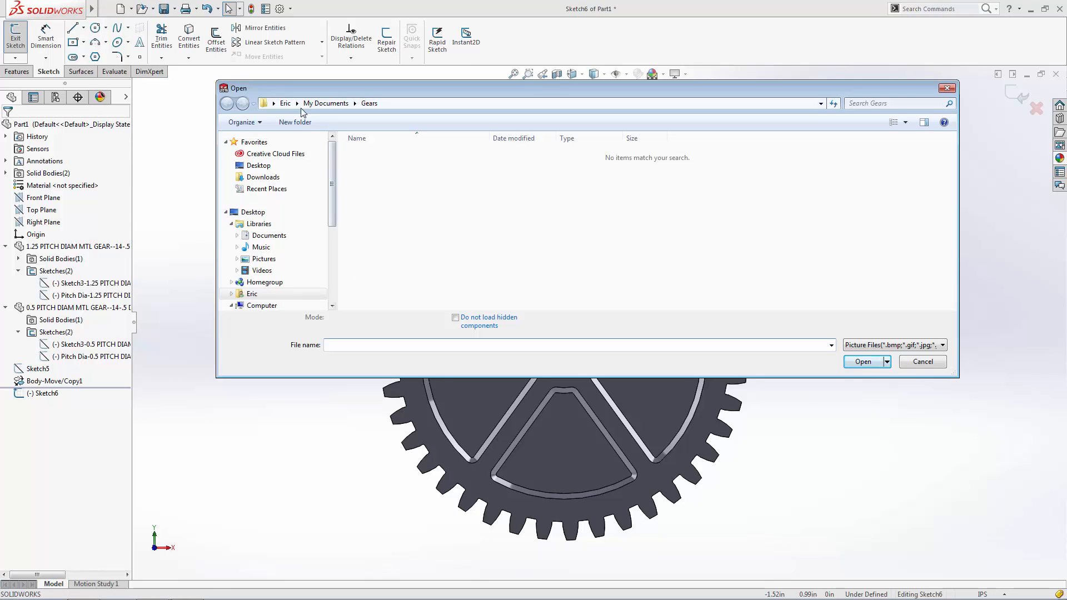
click(255, 212)
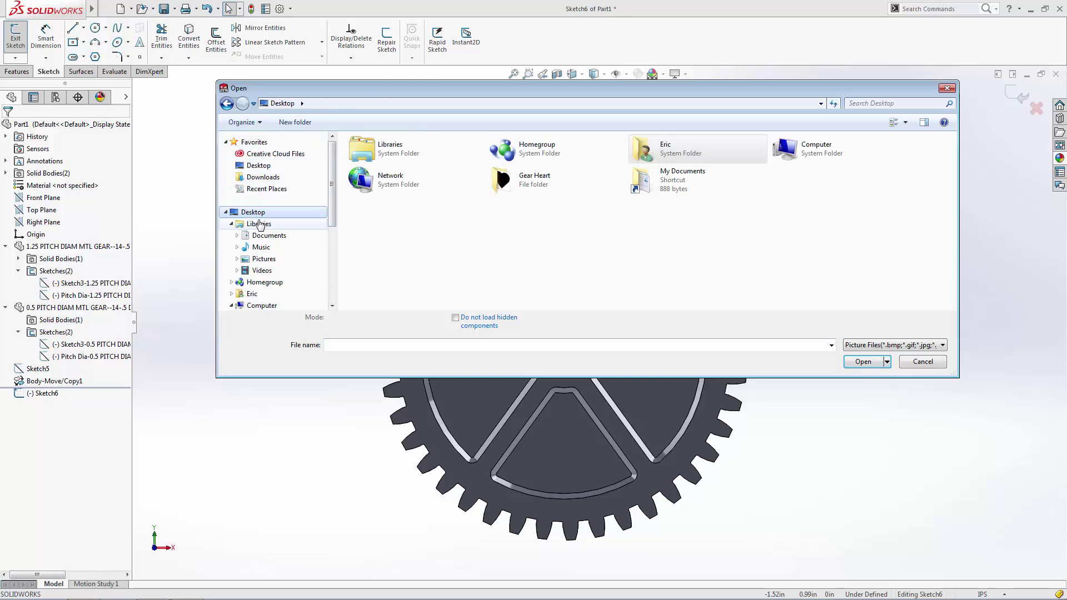
double_click(535, 186)
click(390, 170)
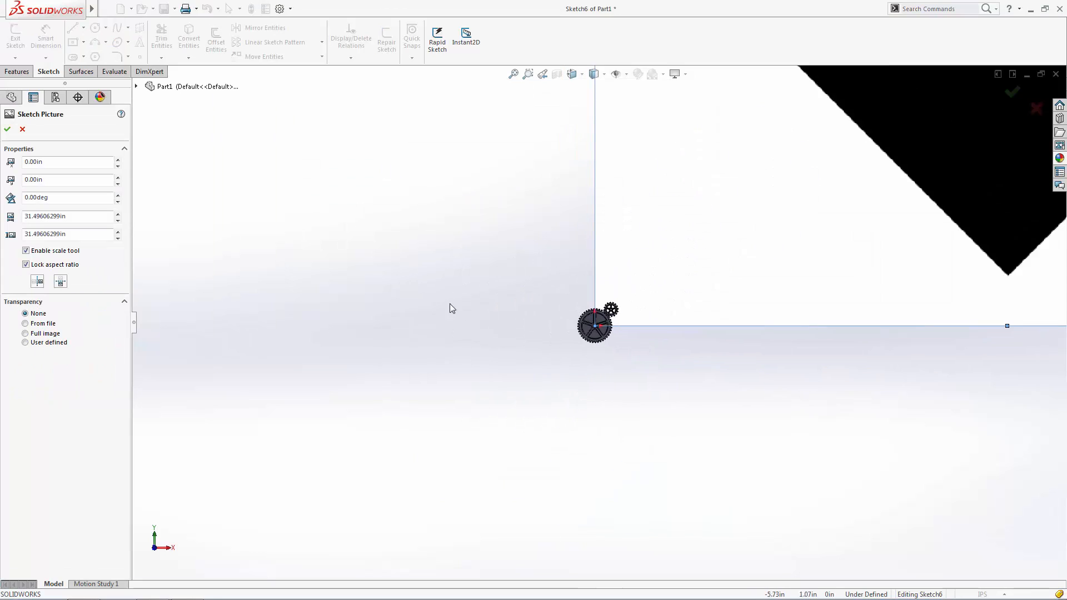
Disable the scale tool and drag the heart picture smaller so the gears sit inside it.
click(26, 250)
drag(832, 97, 584, 364)
scroll(573, 393, down, 8)
drag(823, 225, 678, 390)
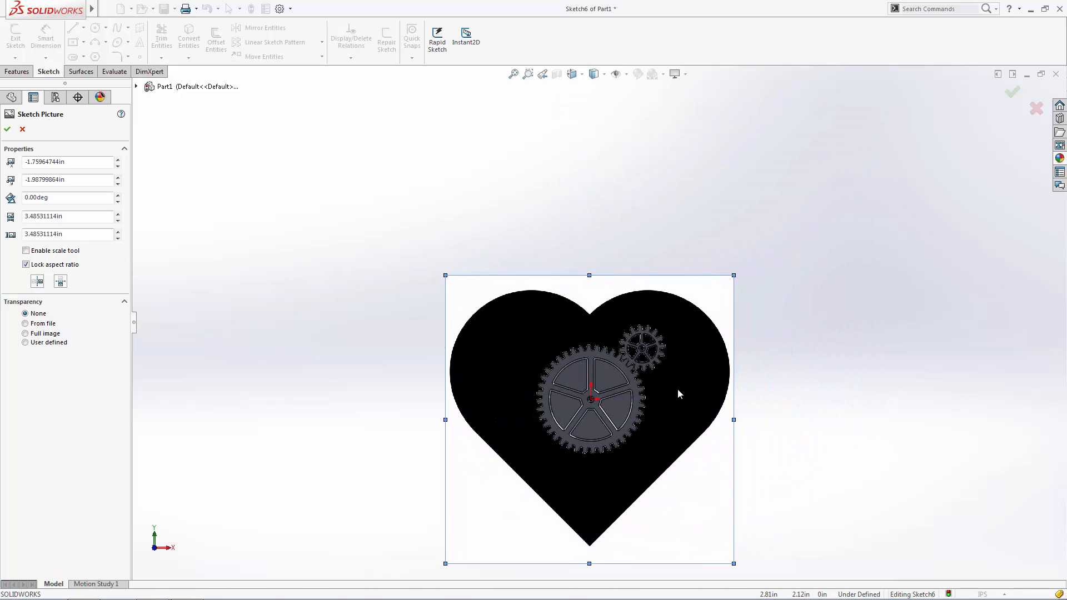
drag(734, 276, 621, 389)
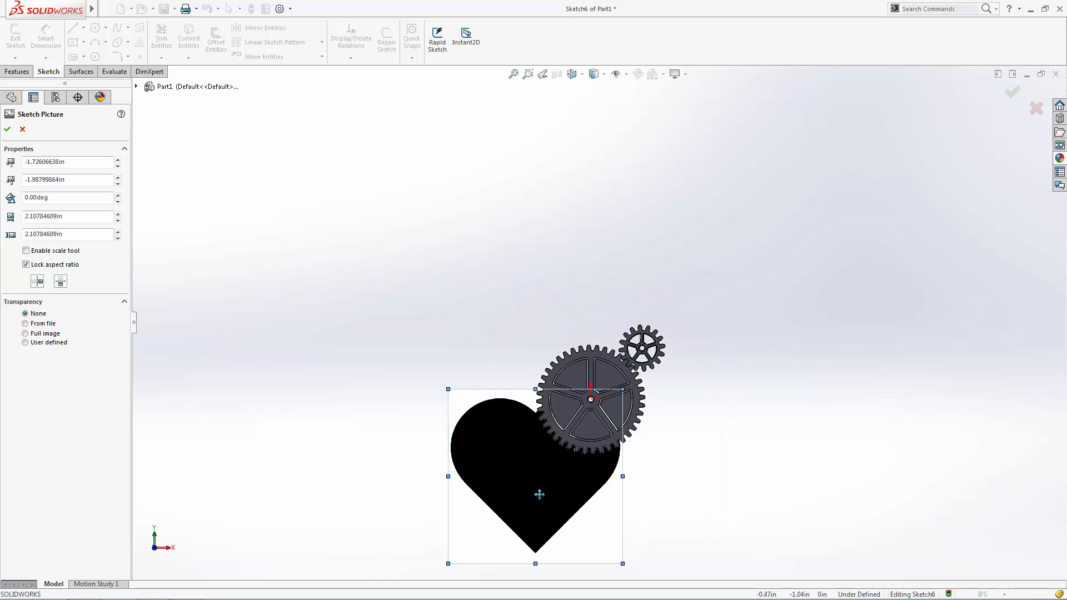
drag(528, 511, 583, 443)
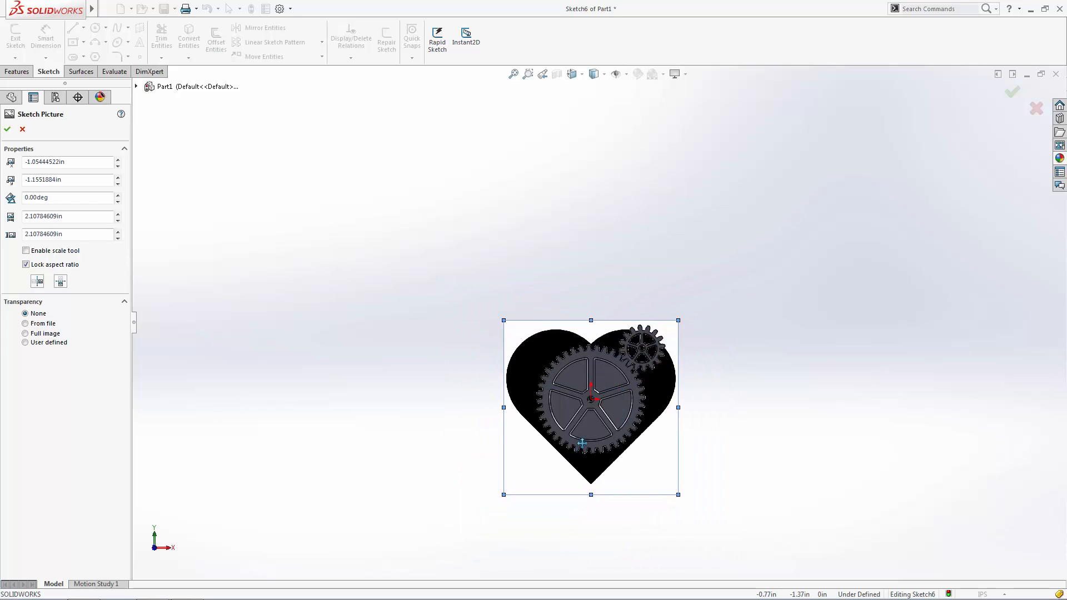
scroll(582, 444, down, 3)
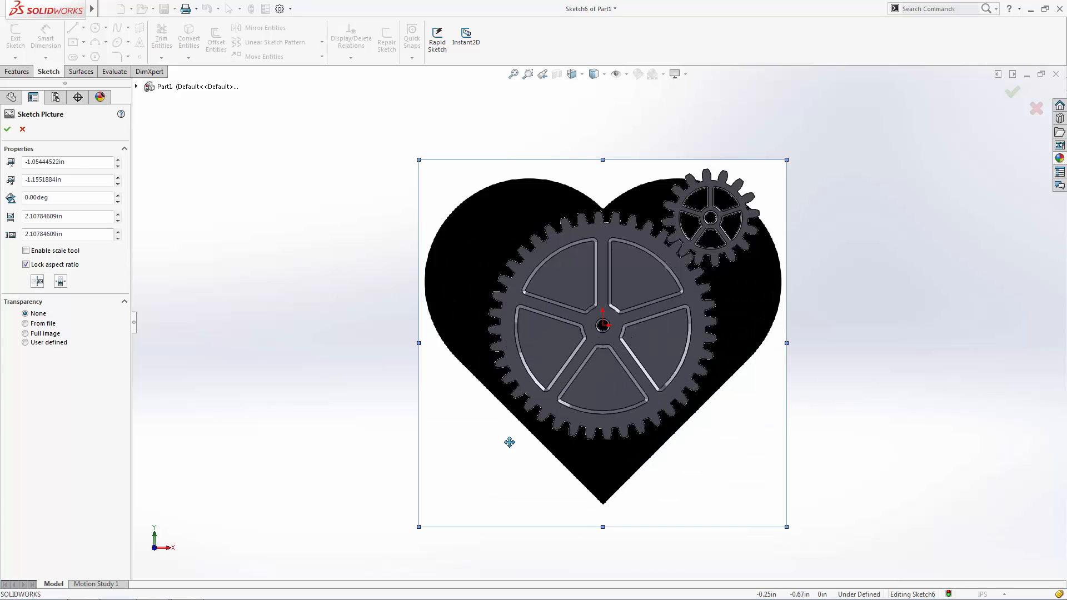
Set the picture to X -1.085in, Y -1.165in, width 2.165in and confirm its placement.
click(76, 161)
double_click(77, 161)
text(1.085)
key(Return)
click(85, 181)
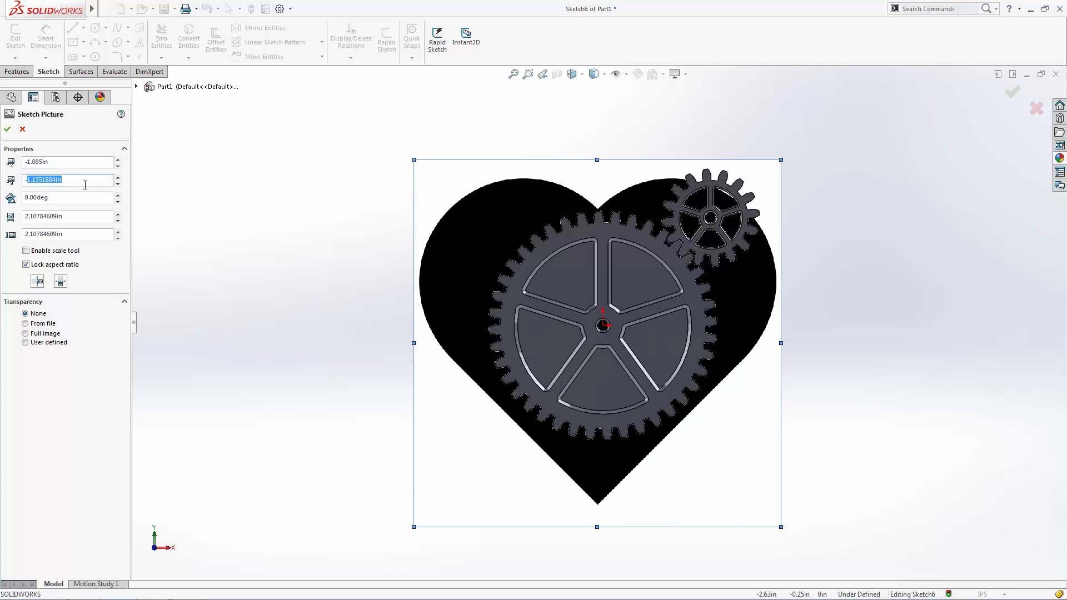
text(1.165)
key(Return)
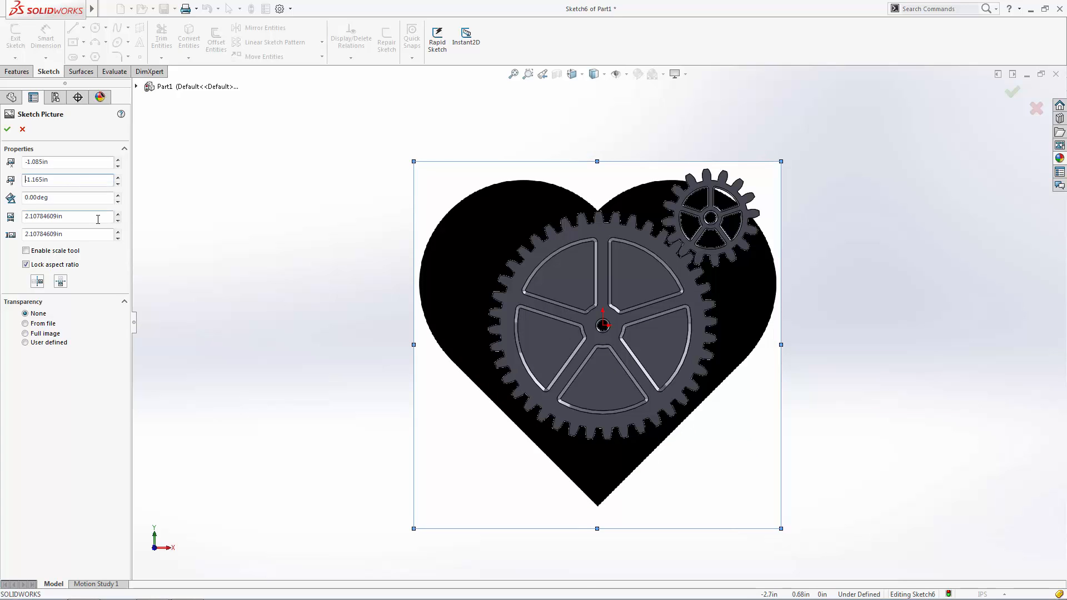
double_click(98, 216)
text(2.165)
key(Return)
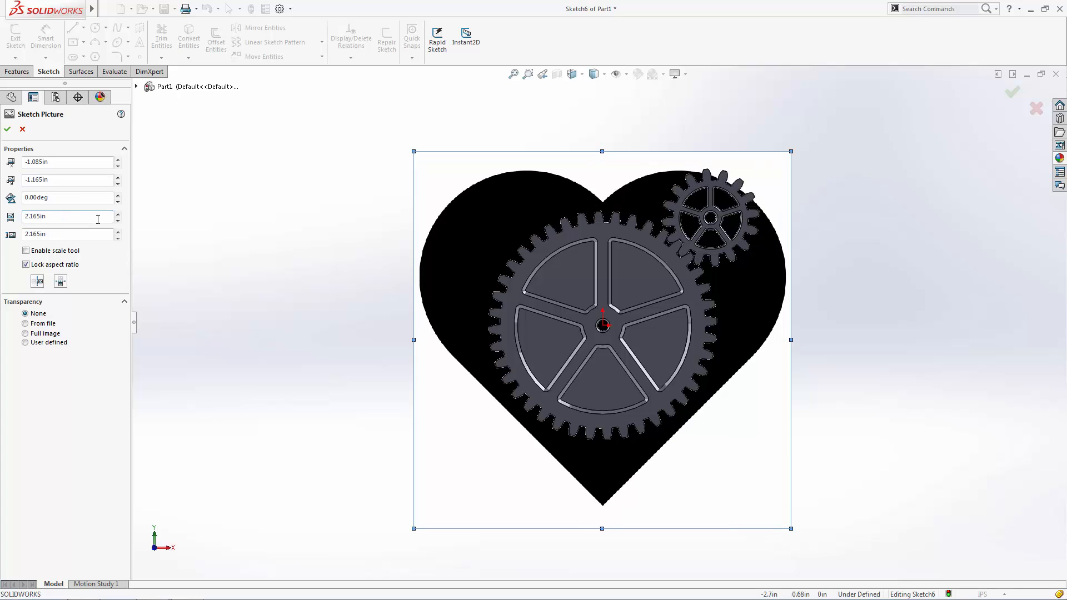
click(7, 130)
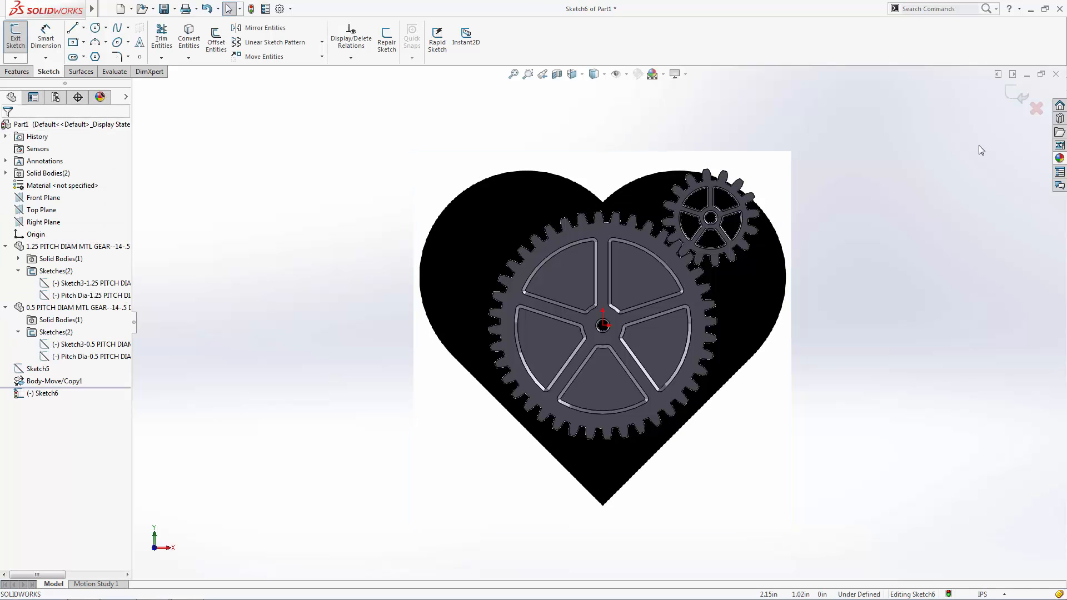
Exit the picture sketch, then in a new Front Plane sketch trace a three-point spline from the heart's top notch down its right edge to the bottom tip.
click(1014, 92)
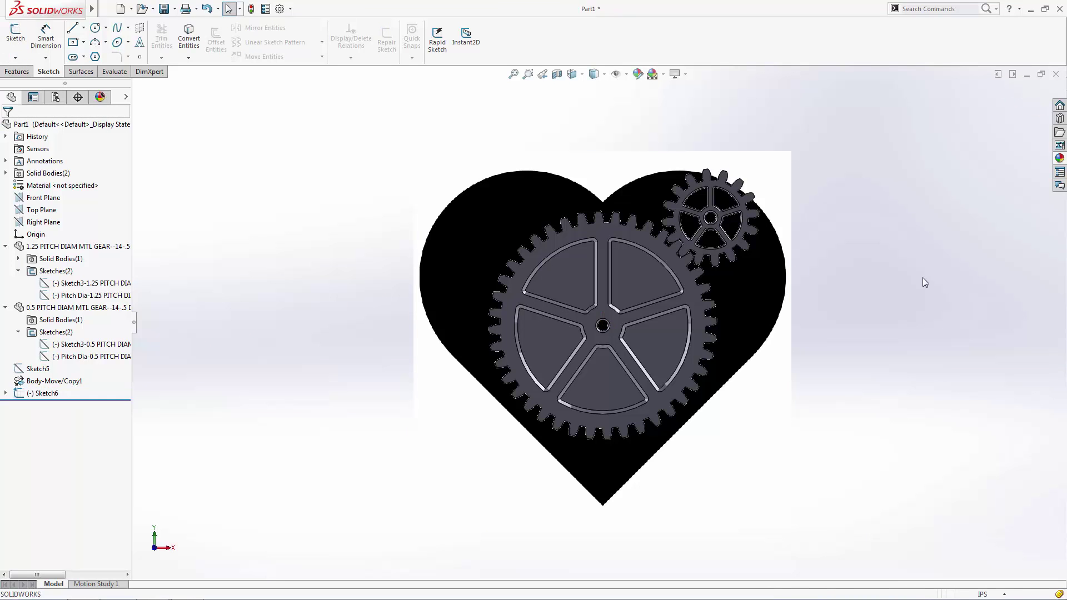
click(49, 199)
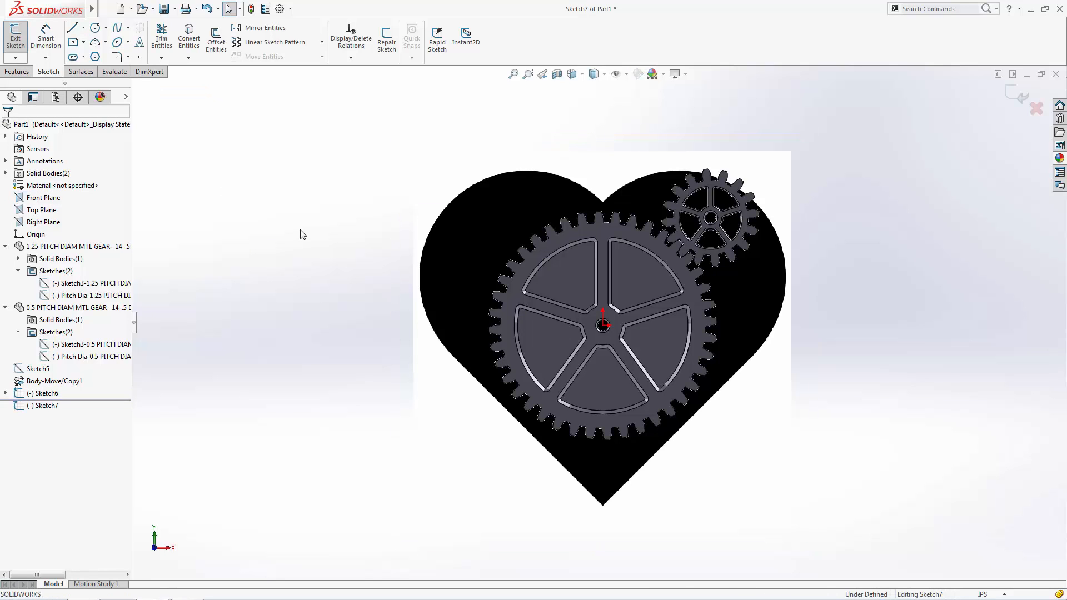
click(118, 27)
scroll(596, 212, down, 3)
scroll(591, 218, down, 3)
scroll(576, 233, down, 2)
scroll(569, 267, down, 3)
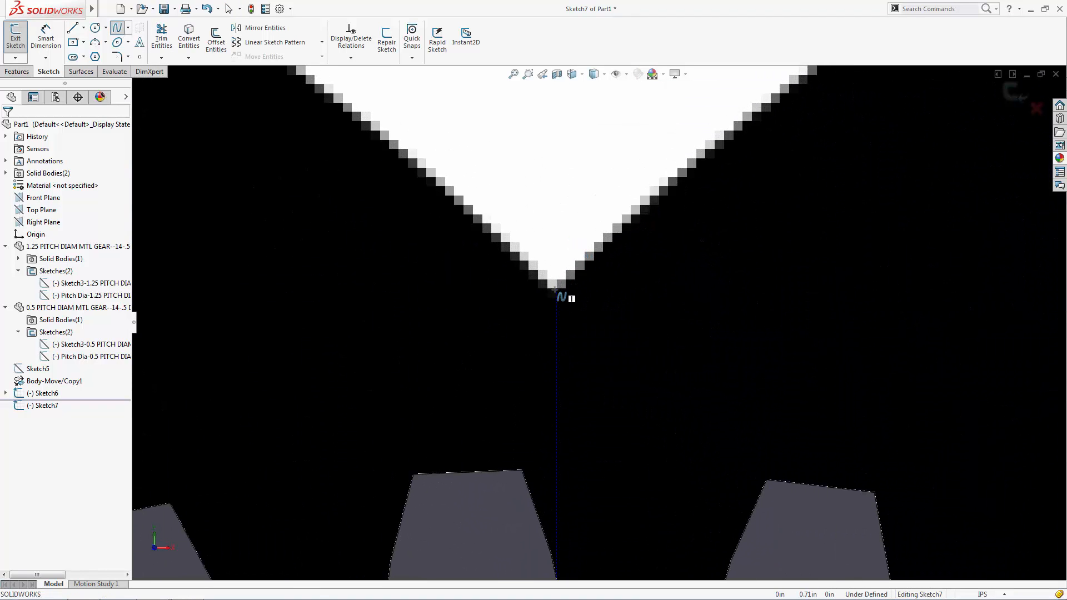
click(557, 289)
scroll(601, 304, up, 3)
scroll(662, 323, up, 3)
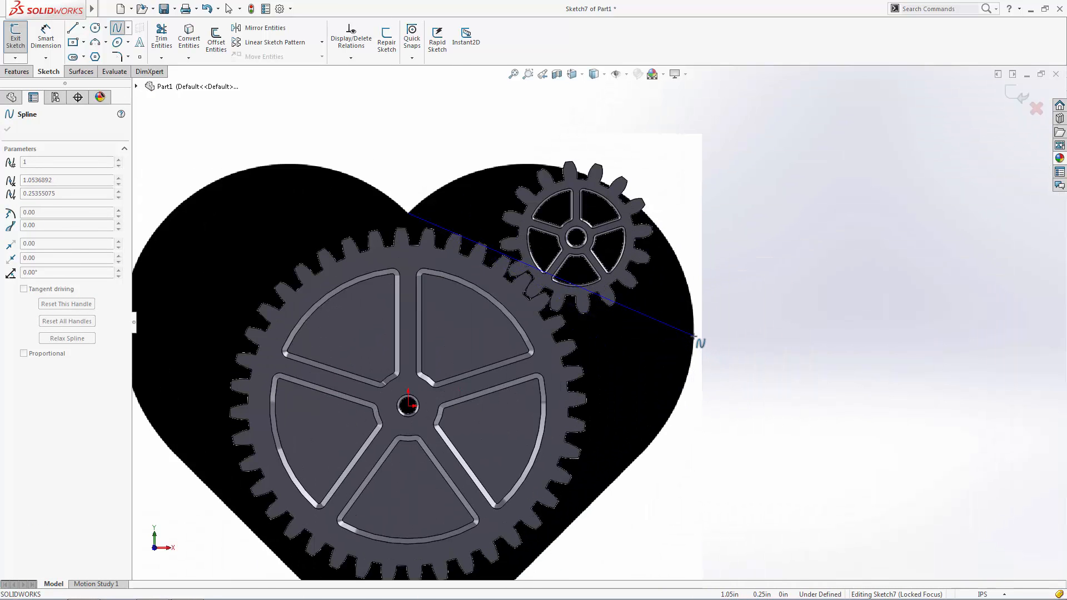
click(697, 338)
scroll(584, 430, down, 3)
scroll(509, 359, down, 2)
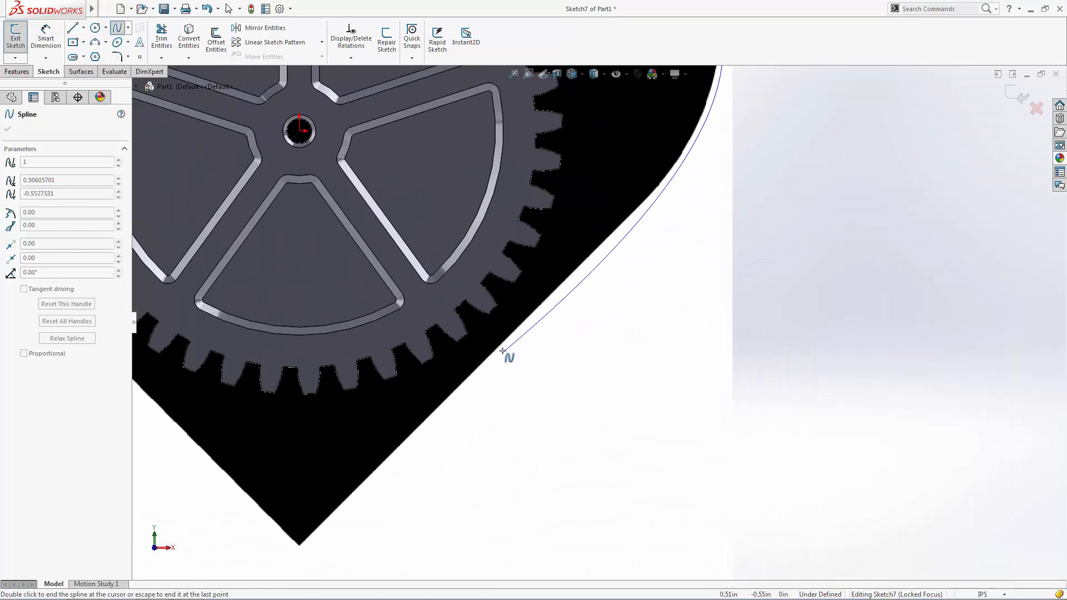
scroll(359, 504, down, 3)
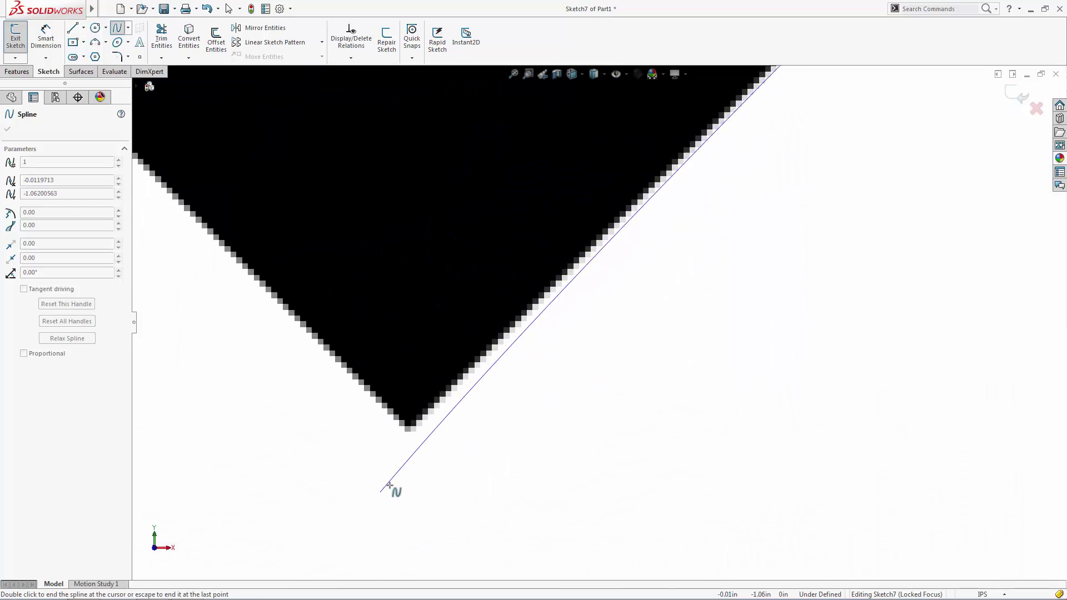
double_click(410, 428)
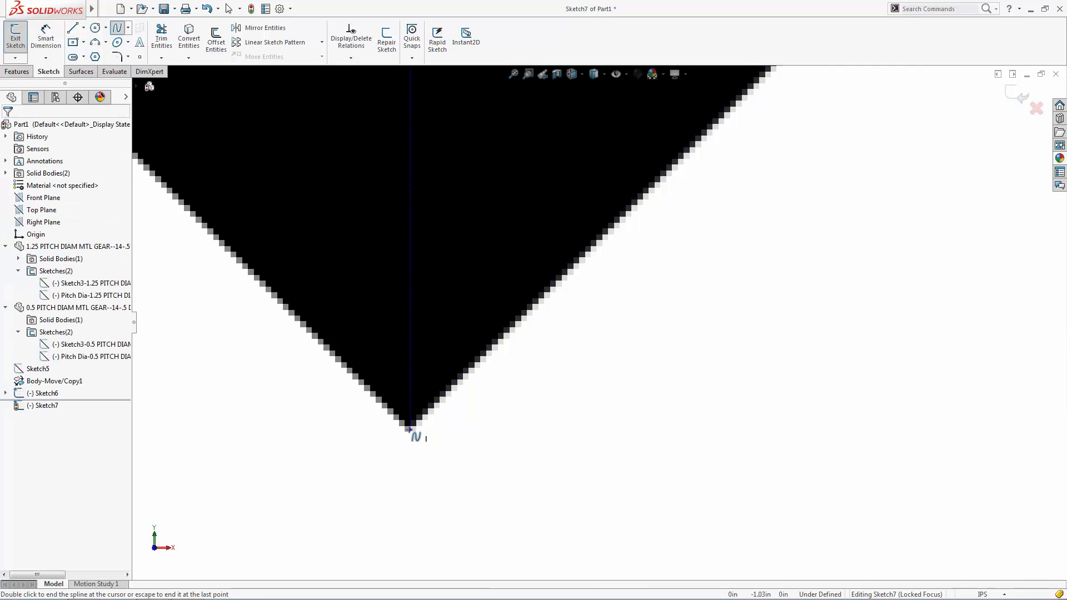
scroll(620, 389, up, 3)
scroll(644, 298, up, 3)
scroll(635, 179, down, 3)
Adjust the spline's tangents along the heart's right and lower edge, with a Vertical relation at the rightmost point.
click(584, 167)
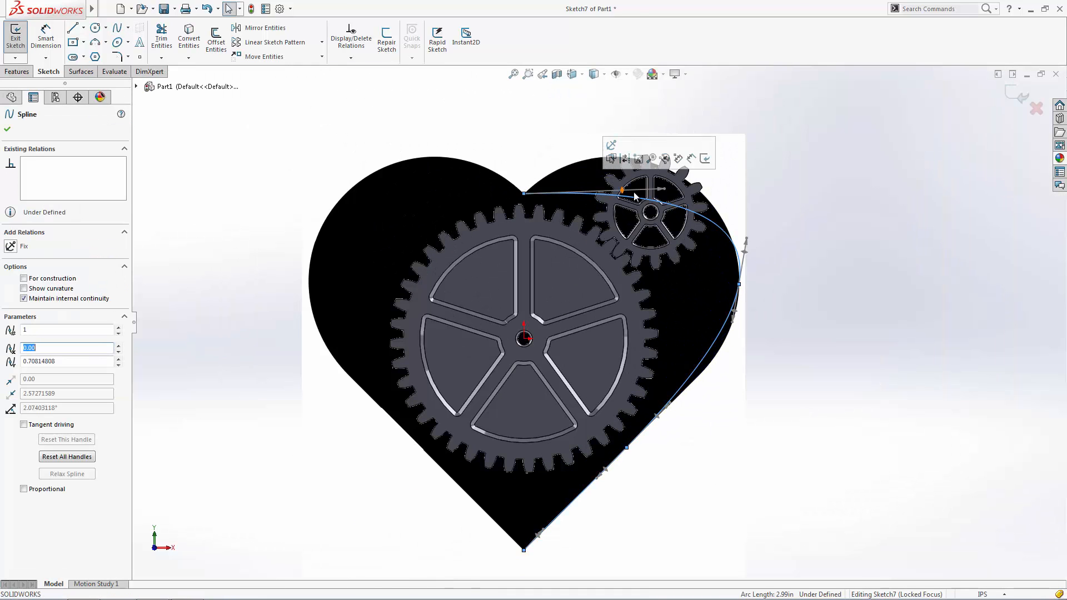
mouse_move(622, 129)
mouse_down()
mouse_move(609, 140)
mouse_move(632, 105)
mouse_up()
click(739, 284)
click(30, 258)
click(798, 335)
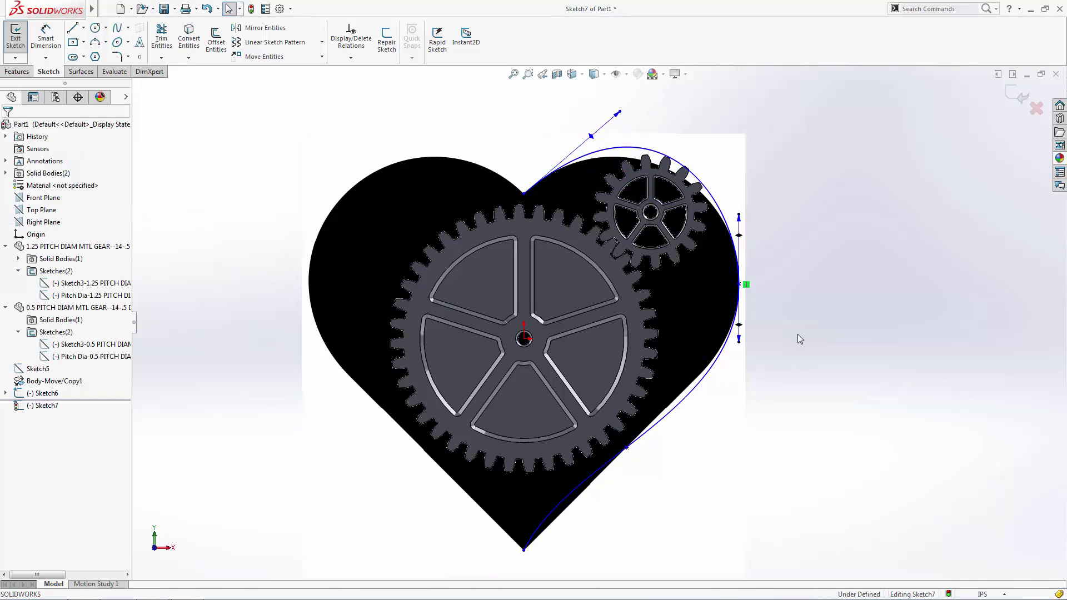
click(626, 449)
scroll(631, 453, down, 3)
drag(575, 427, 588, 441)
scroll(502, 509, down, 3)
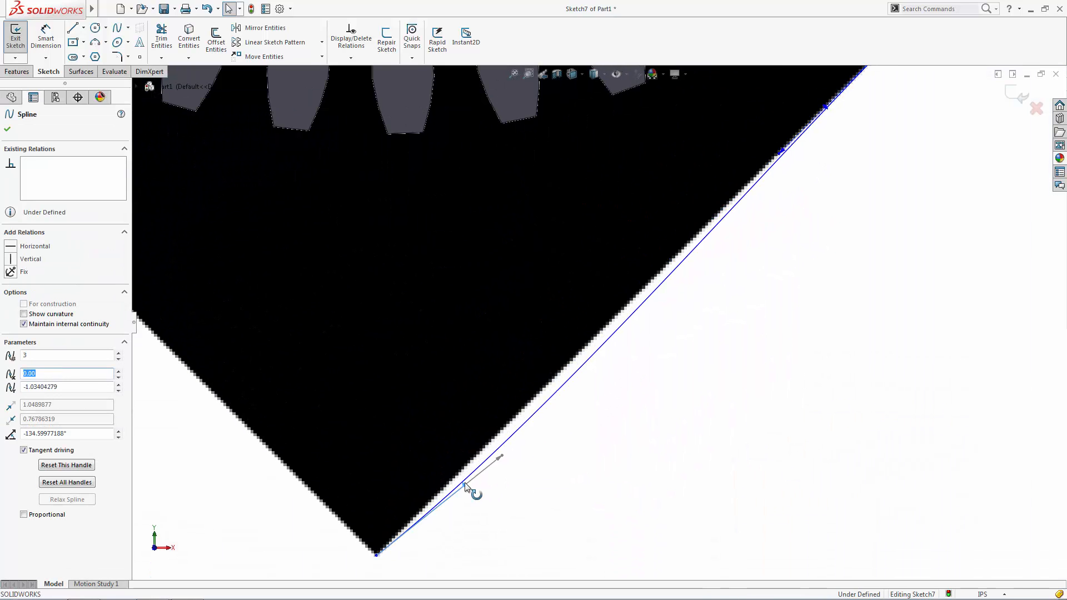
drag(472, 484, 467, 474)
scroll(674, 267, up, 10)
scroll(643, 291, down, 5)
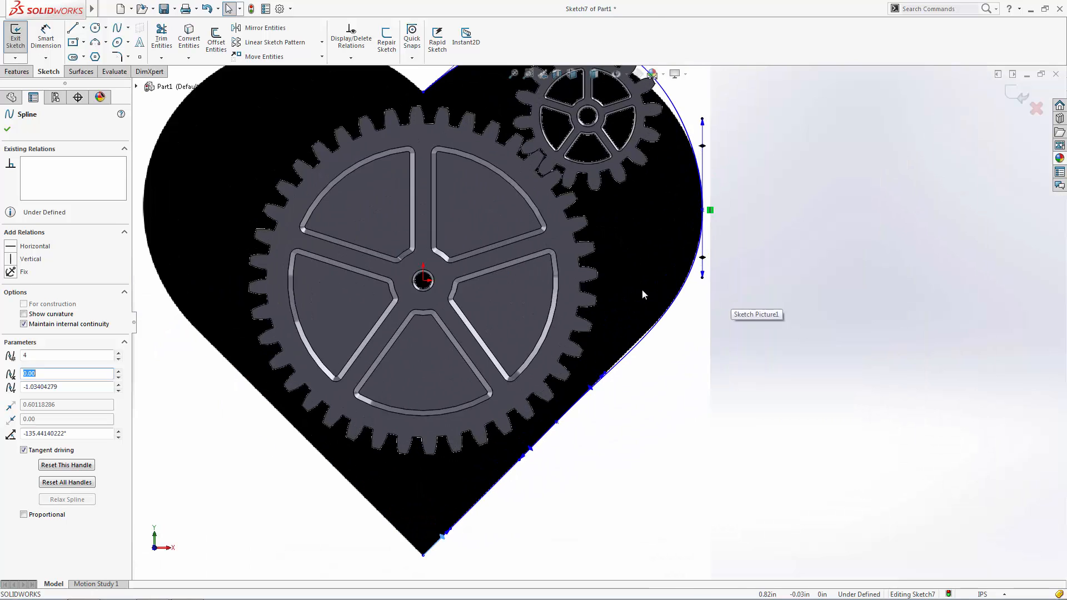
click(702, 208)
drag(703, 276, 703, 278)
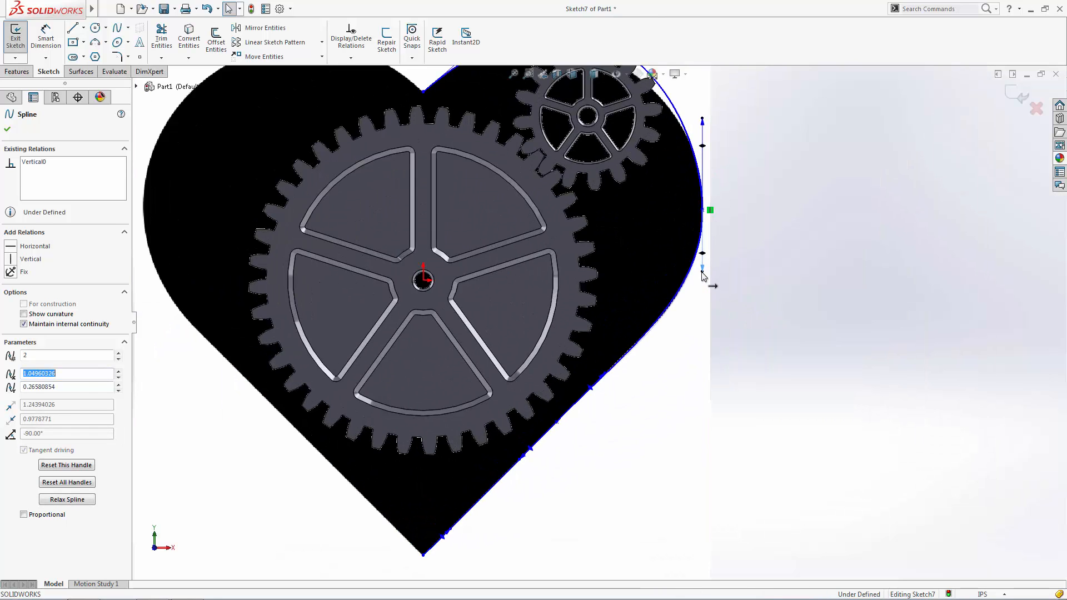
click(734, 326)
scroll(743, 336, up, 2)
scroll(576, 202, down, 5)
Pull the top and right tangent handles so the spline matches the heart's upper-right lobe, then finish editing.
mouse_move(559, 174)
mouse_down()
mouse_move(510, 206)
mouse_move(526, 207)
mouse_up()
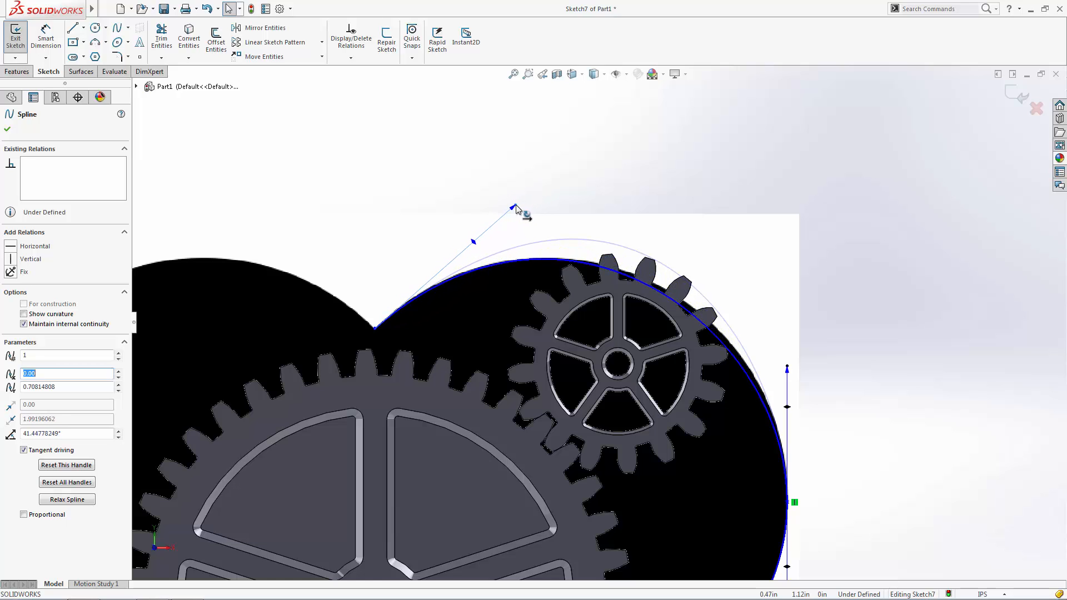
drag(525, 207, 512, 205)
key(Escape)
drag(788, 373, 793, 344)
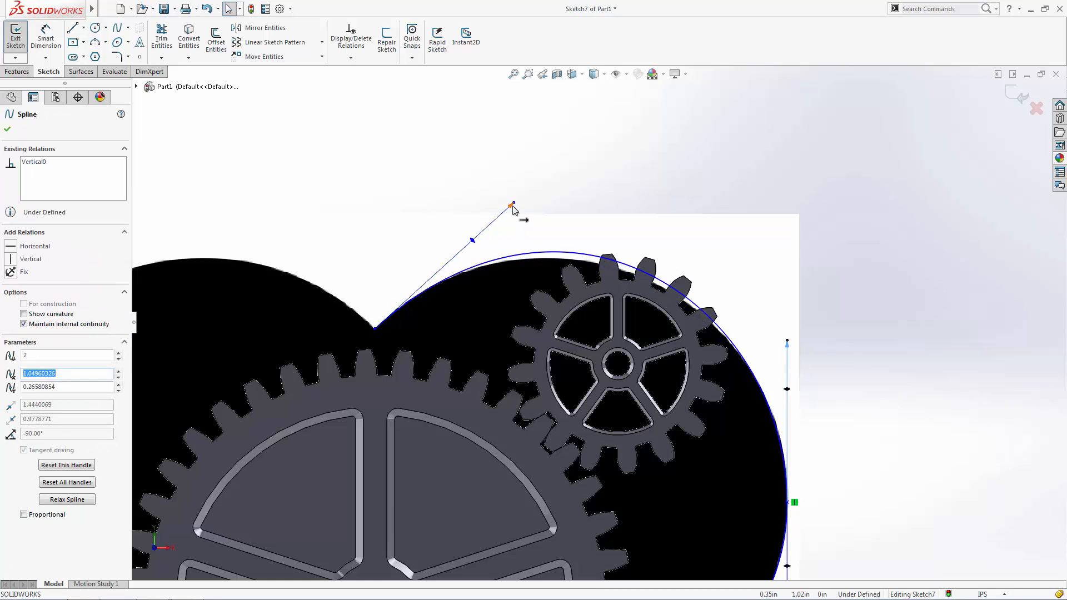
drag(512, 205, 501, 216)
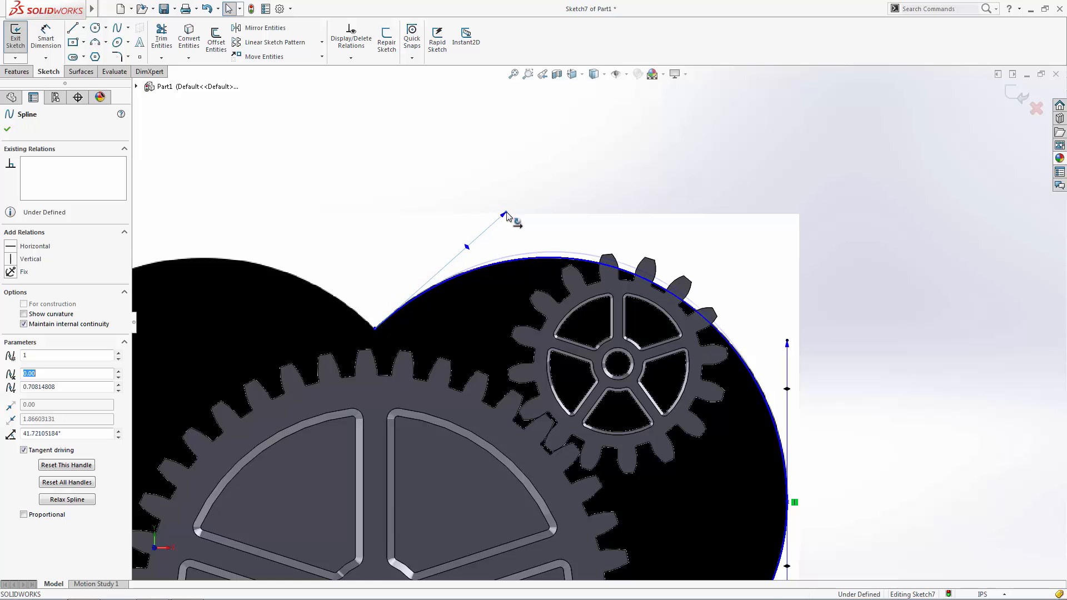
click(869, 366)
scroll(870, 367, up, 5)
scroll(603, 467, down, 3)
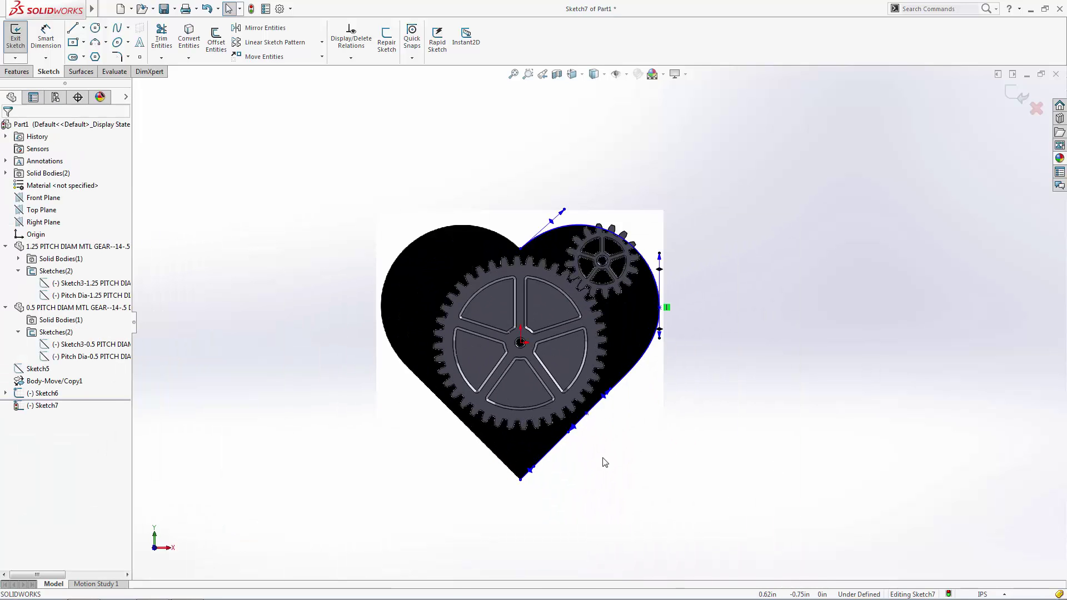
Draw a vertical centerline from the origin down to the heart's bottom tip.
click(83, 27)
click(99, 53)
scroll(354, 404, down, 2)
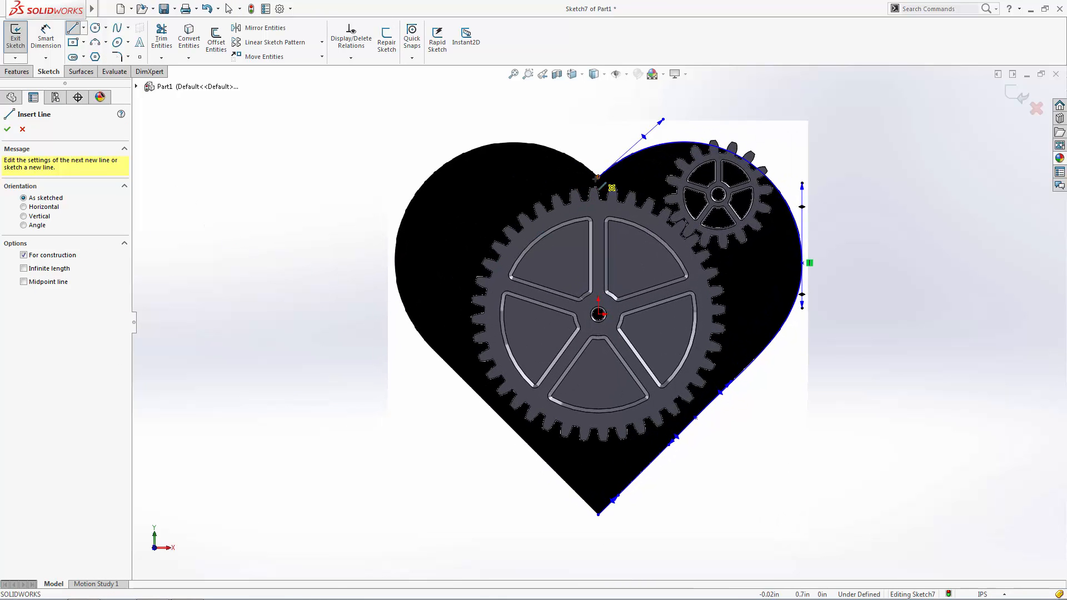
click(598, 314)
click(599, 513)
key(Escape)
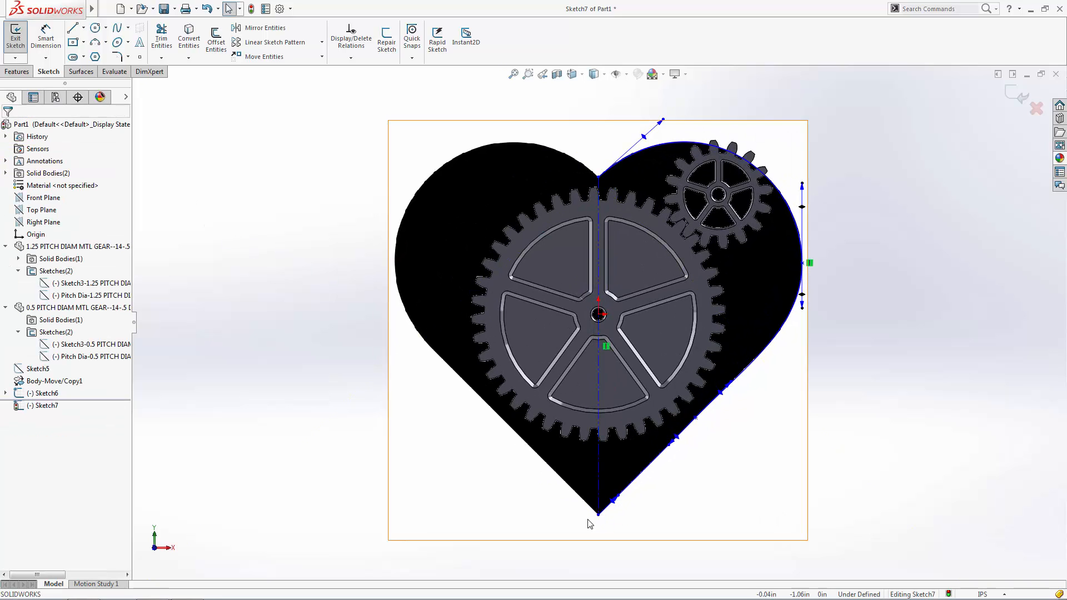
Mirror the right-side spline about the centerline to complete the heart, then exit the sketch.
click(260, 27)
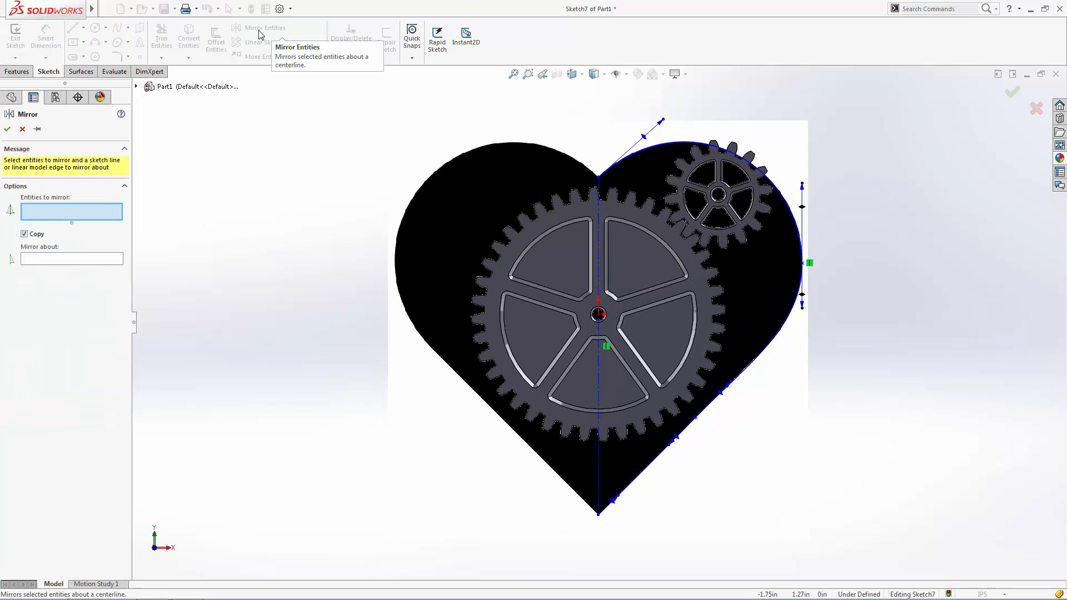
click(94, 259)
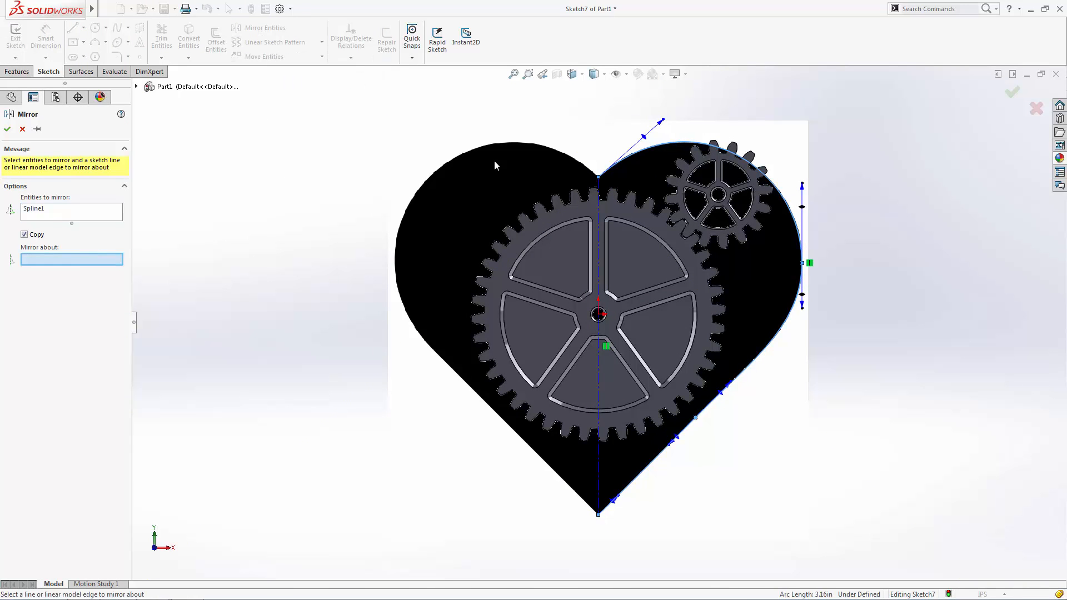
click(600, 219)
click(1013, 93)
click(1013, 94)
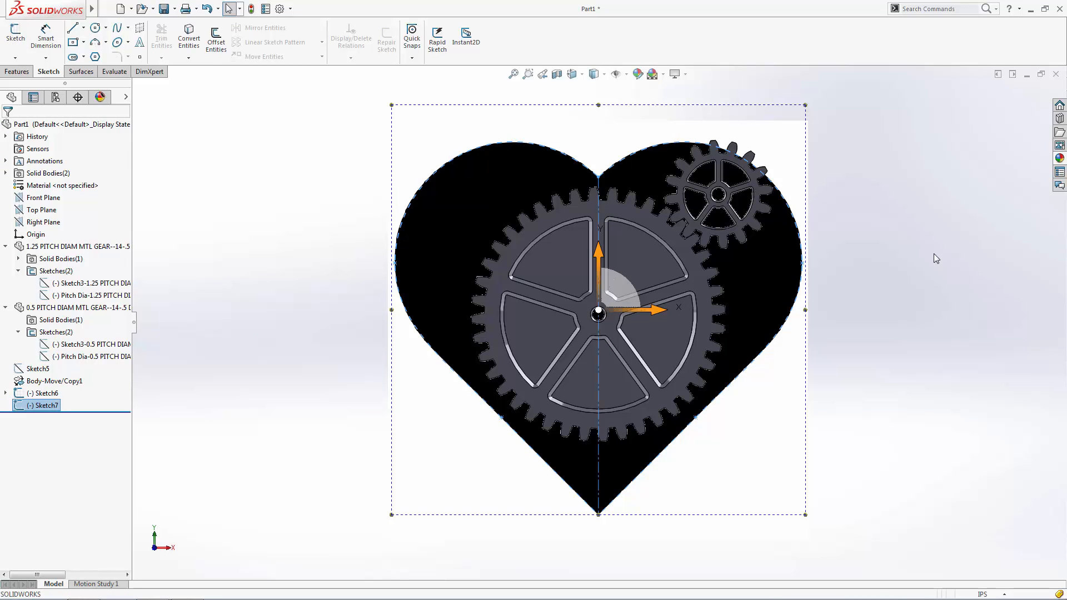
Extrude the heart 0.125 in in the reversed direction with Merge result off, as a separate body.
key(ctrl+7)
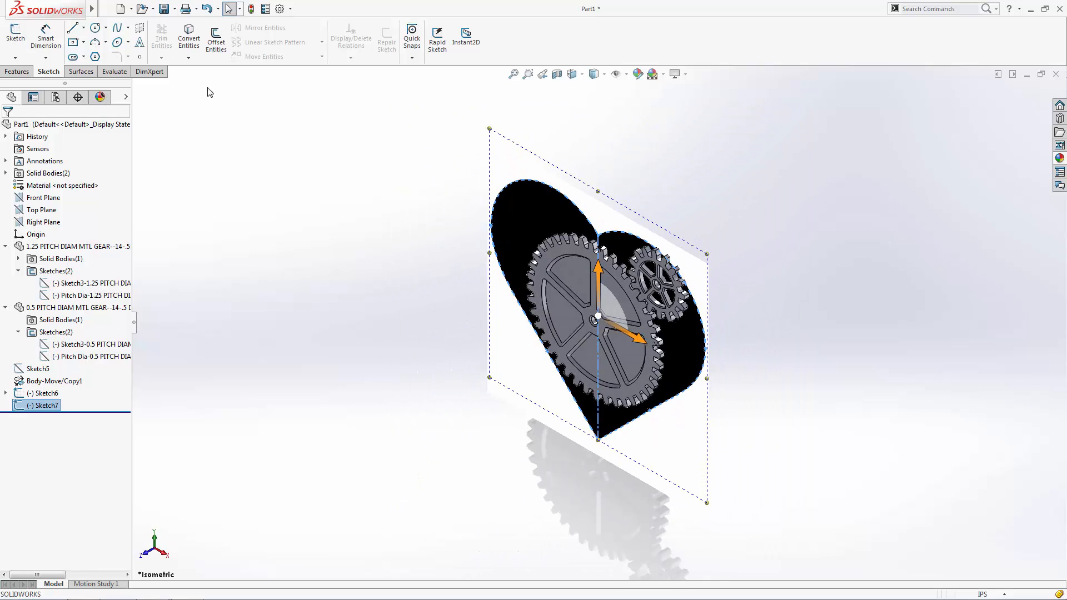
click(17, 71)
click(20, 42)
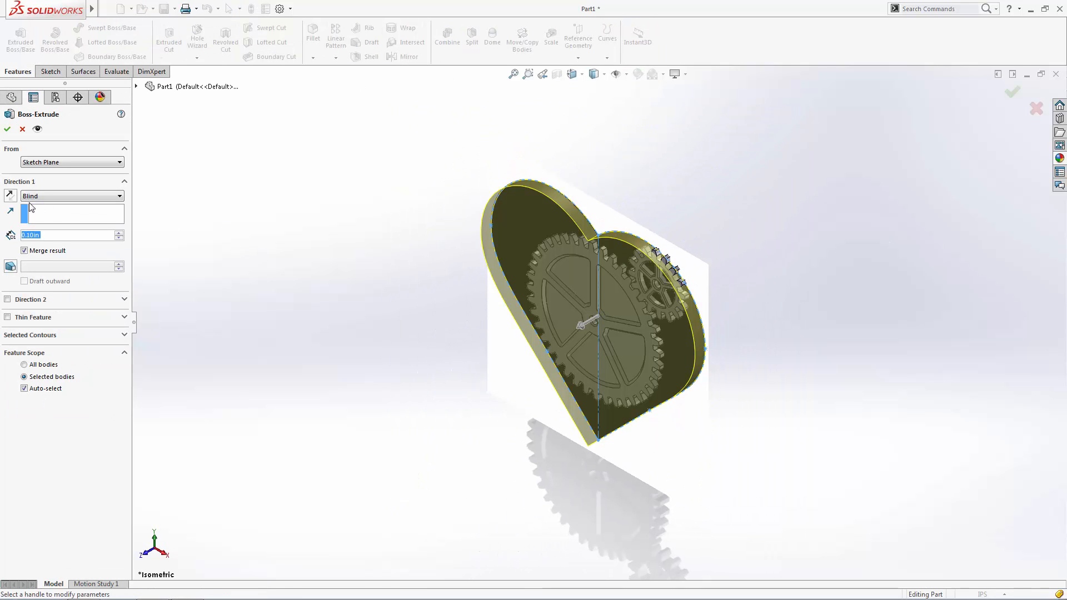
click(11, 197)
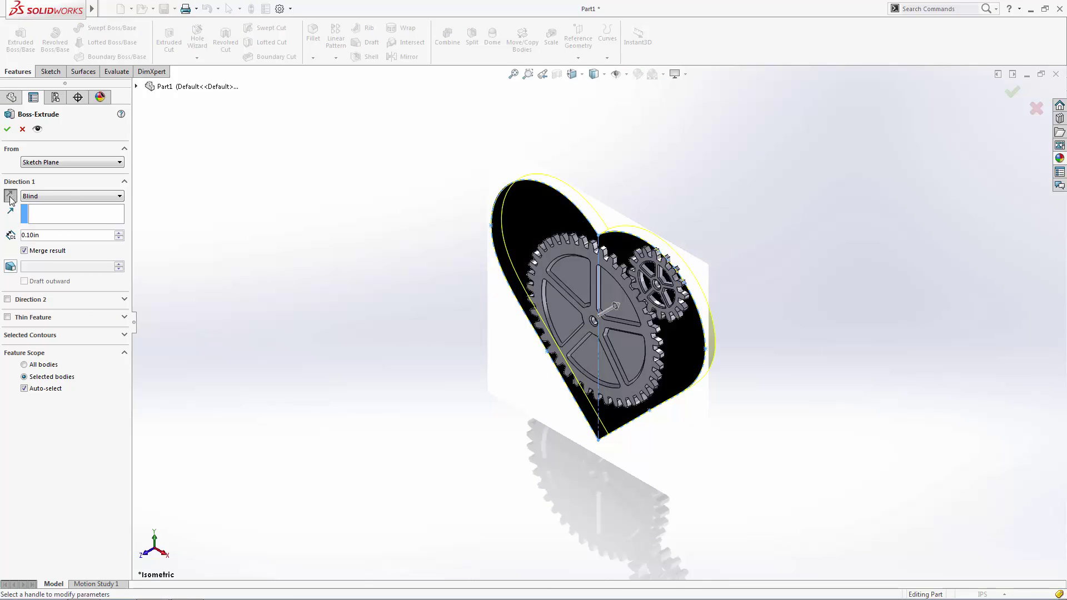
double_click(51, 236)
text(0.125)
key(Return)
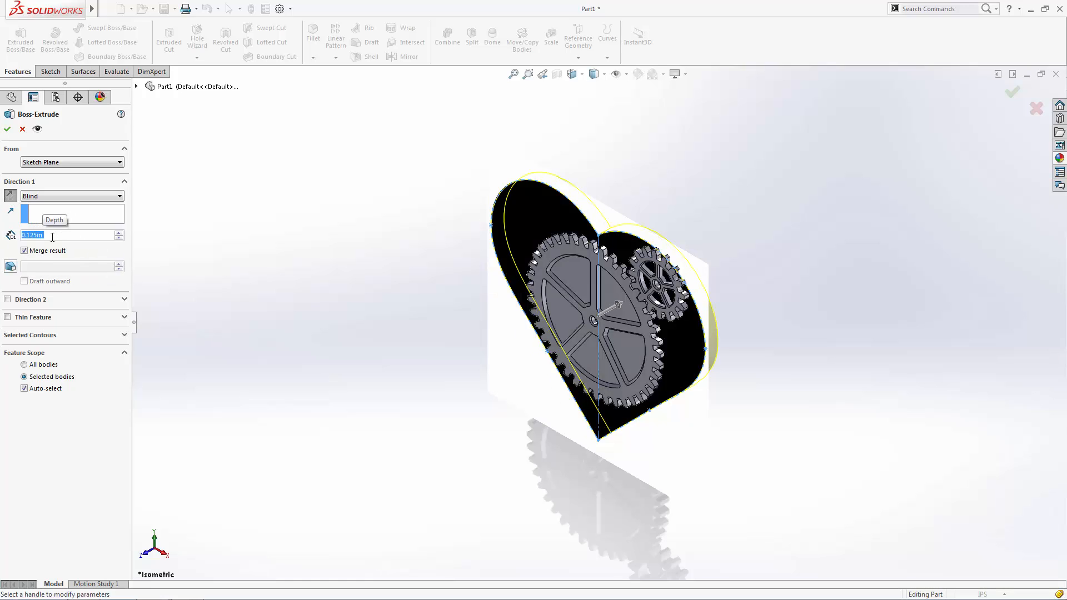
click(24, 251)
click(8, 129)
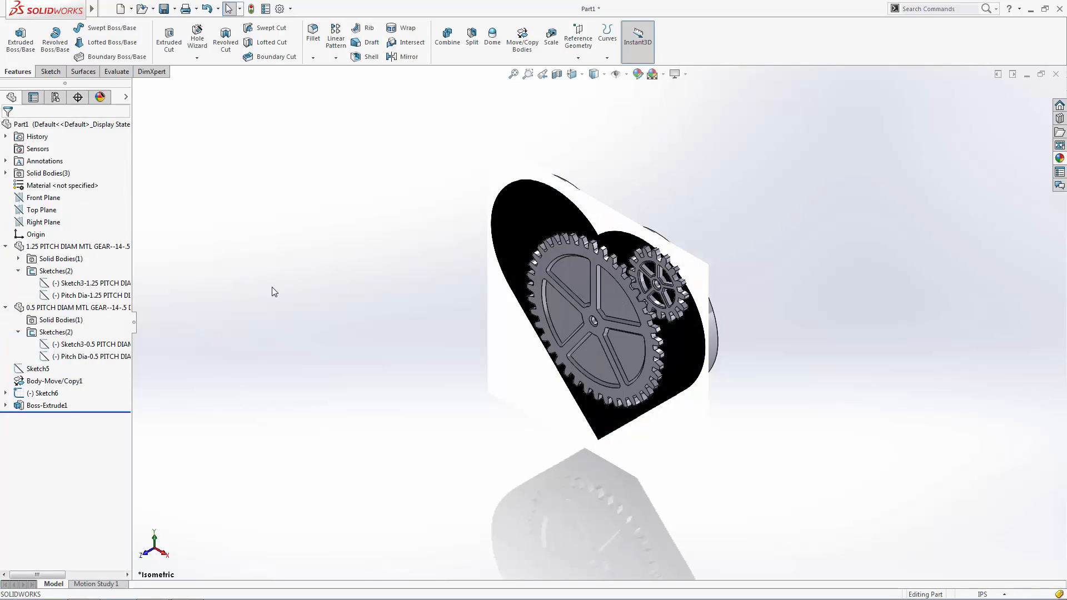
Hide Sketch6 and fillet two edges of the heart base, including the bottom tip, at 0.02 in.
click(52, 397)
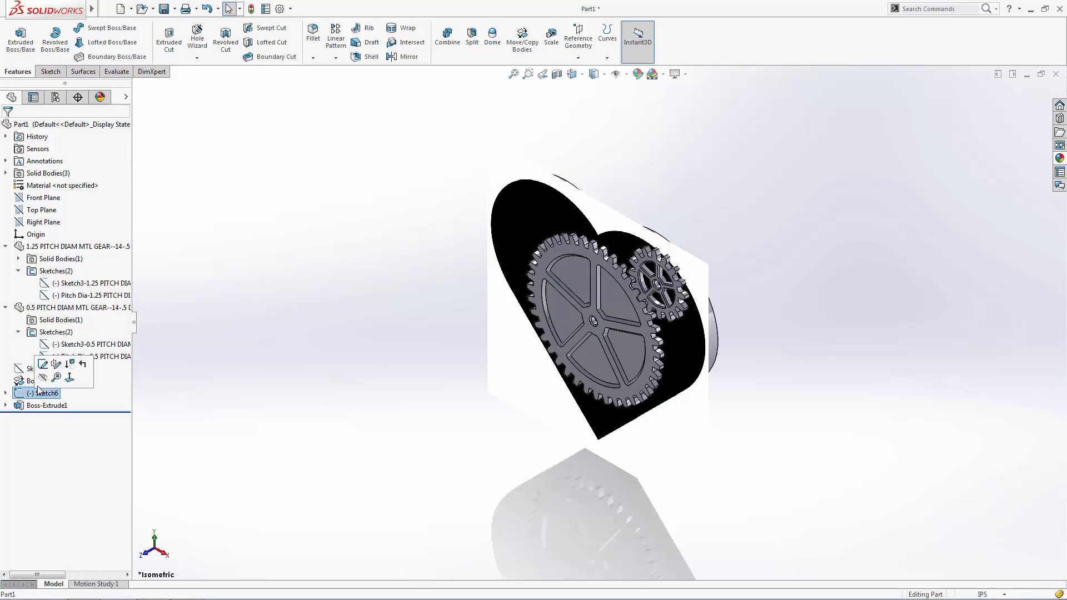
click(35, 372)
click(313, 38)
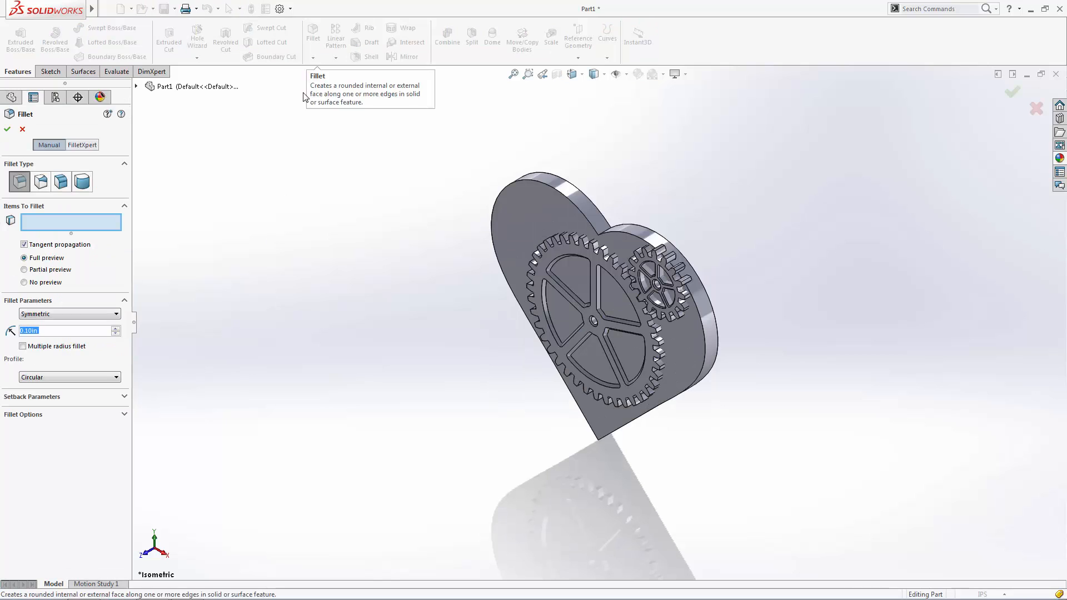
text(0.02)
key(Return)
scroll(540, 288, down, 3)
scroll(551, 289, down, 3)
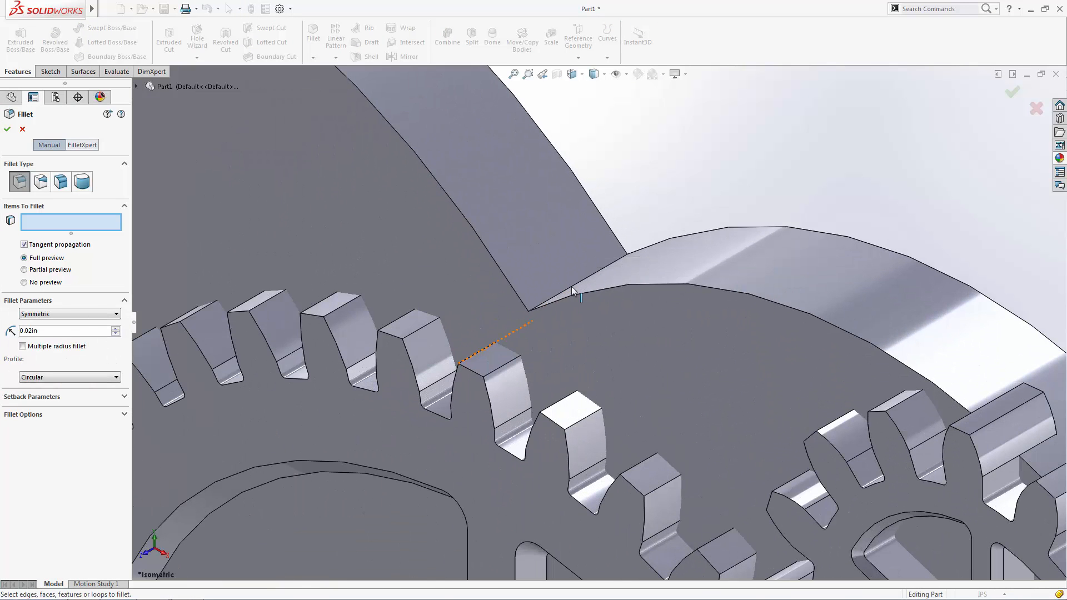
click(566, 292)
scroll(566, 292, up, 5)
scroll(584, 318, up, 2)
scroll(558, 393, down, 5)
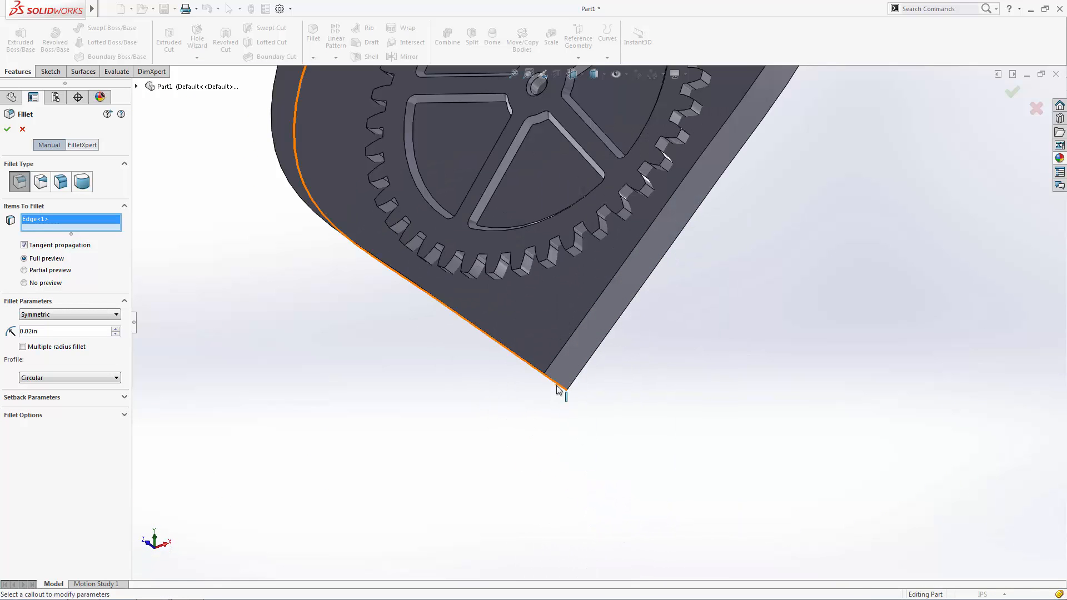
click(558, 390)
scroll(593, 415, up, 5)
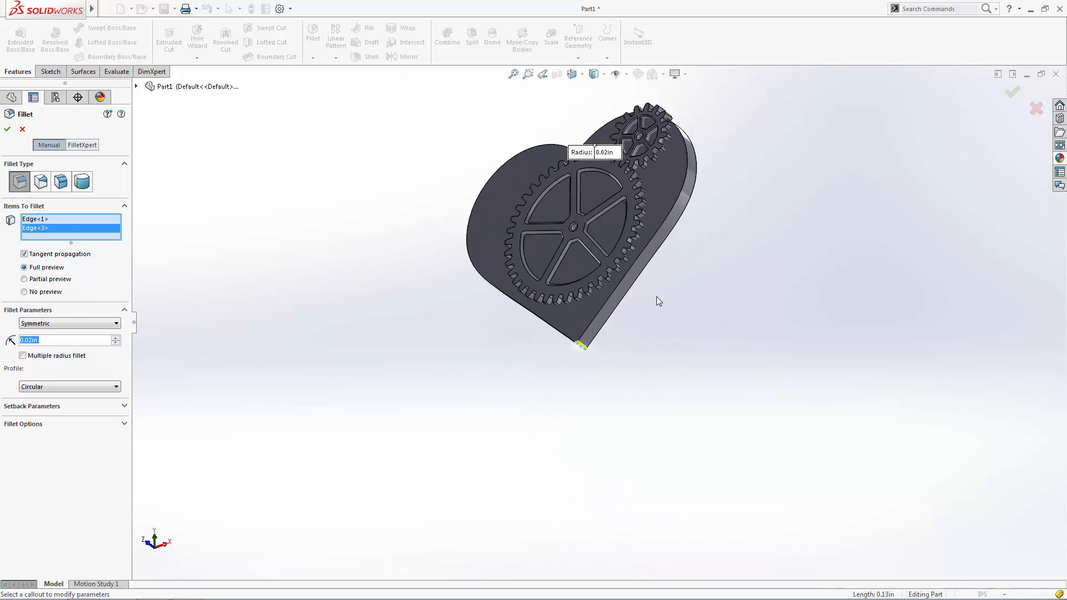
mouse_move(661, 286)
middle_down()
mouse_move(715, 270)
mouse_move(708, 380)
middle_up()
click(7, 128)
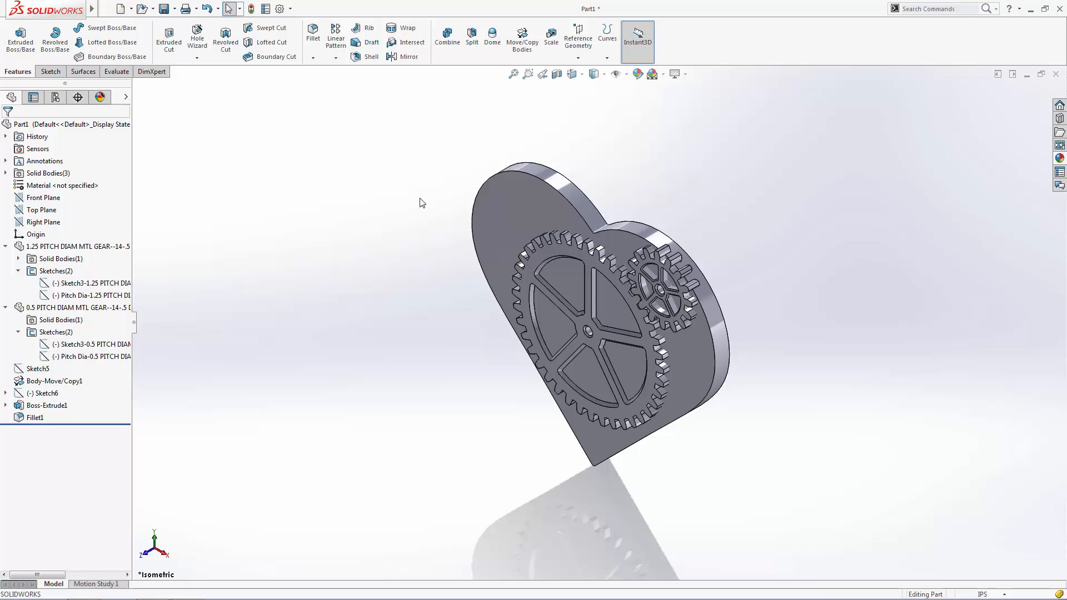
Start a new sketch on the heart's front face, viewed normal to it.
click(550, 207)
click(586, 165)
click(585, 81)
click(636, 138)
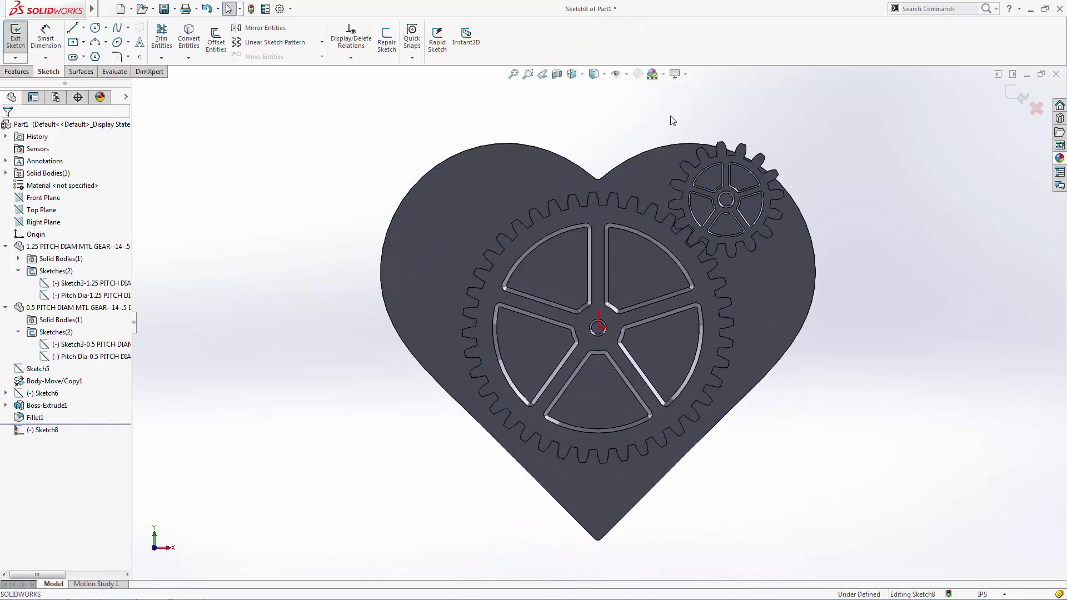
Offset the heart face's edge inward to create an inset outline.
click(215, 42)
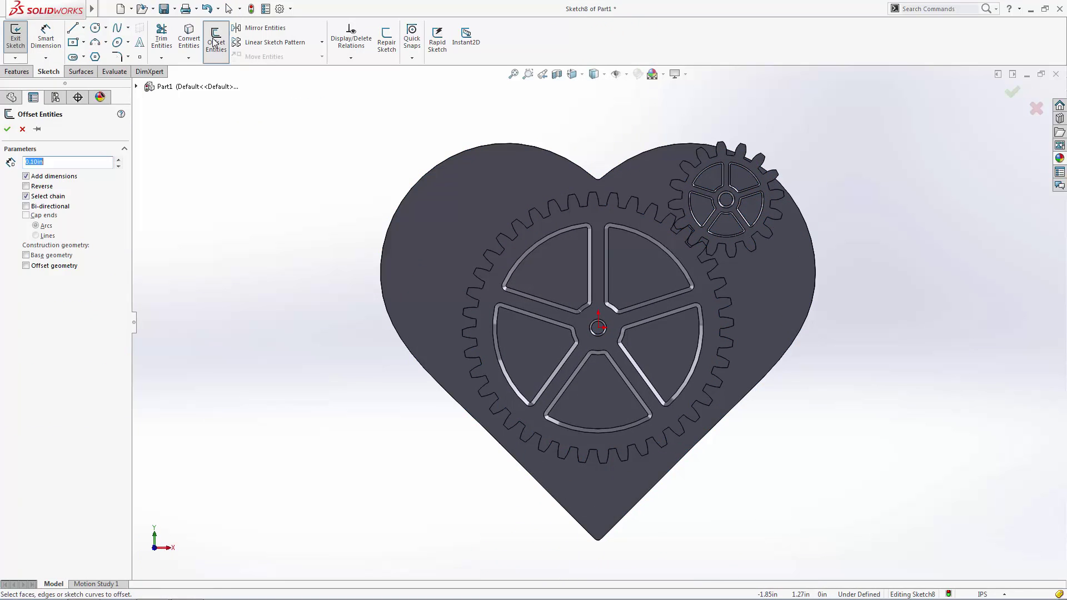
click(465, 184)
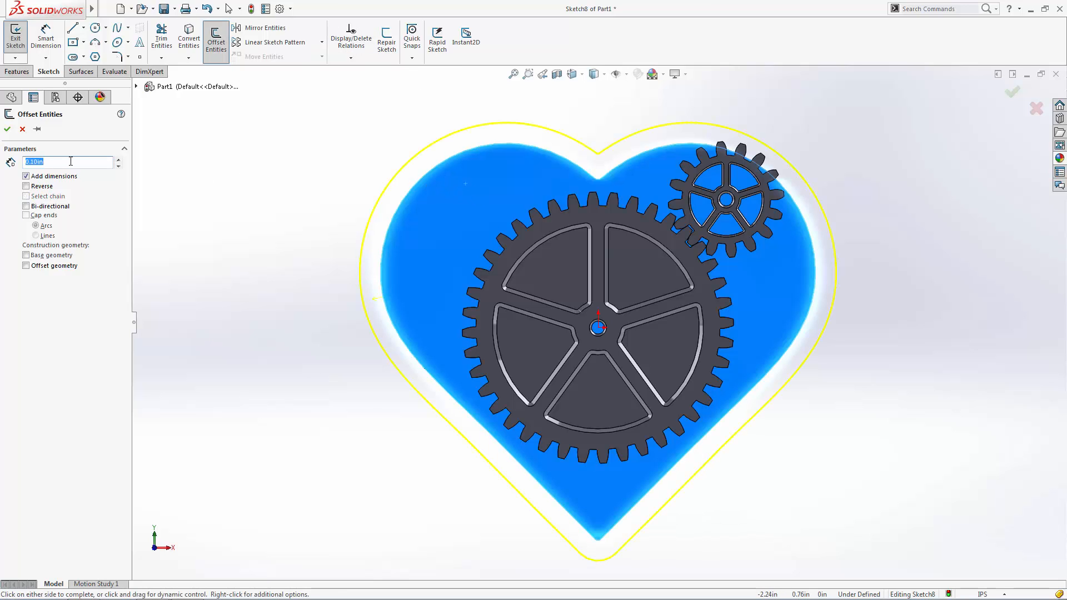
text(05)
key(Return)
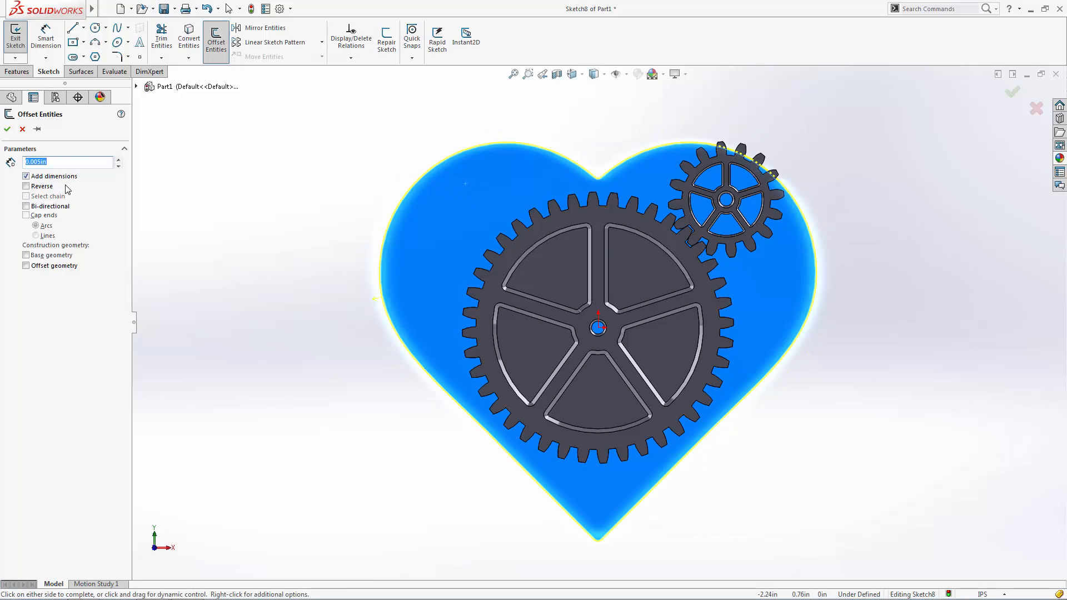
click(26, 187)
click(7, 129)
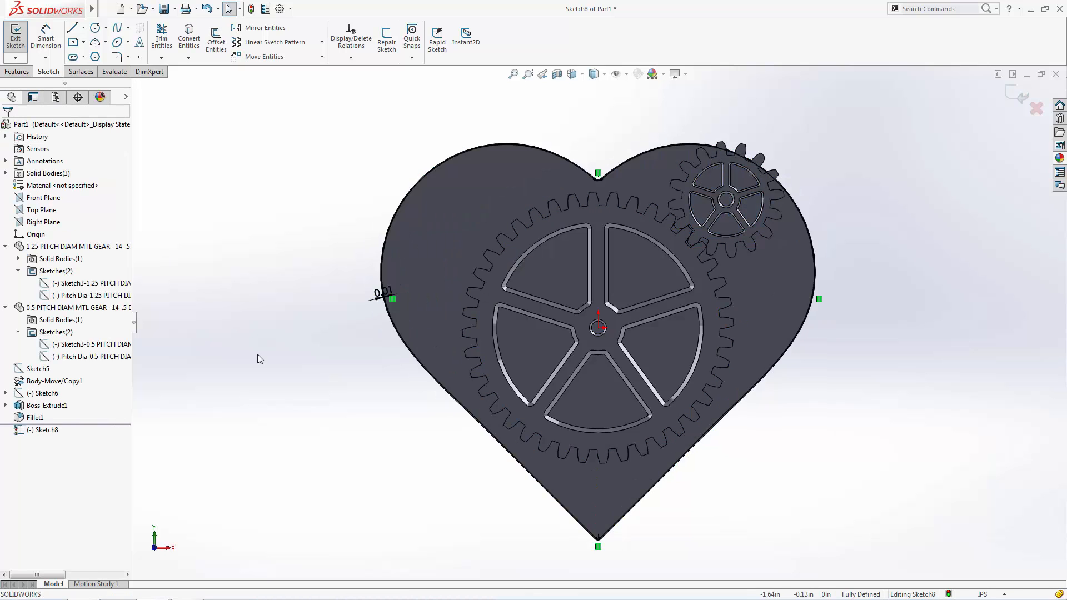
scroll(405, 298, down, 3)
scroll(474, 311, down, 5)
Edit the offset dimension to 0.01 in and fit the sketch in view.
double_click(451, 328)
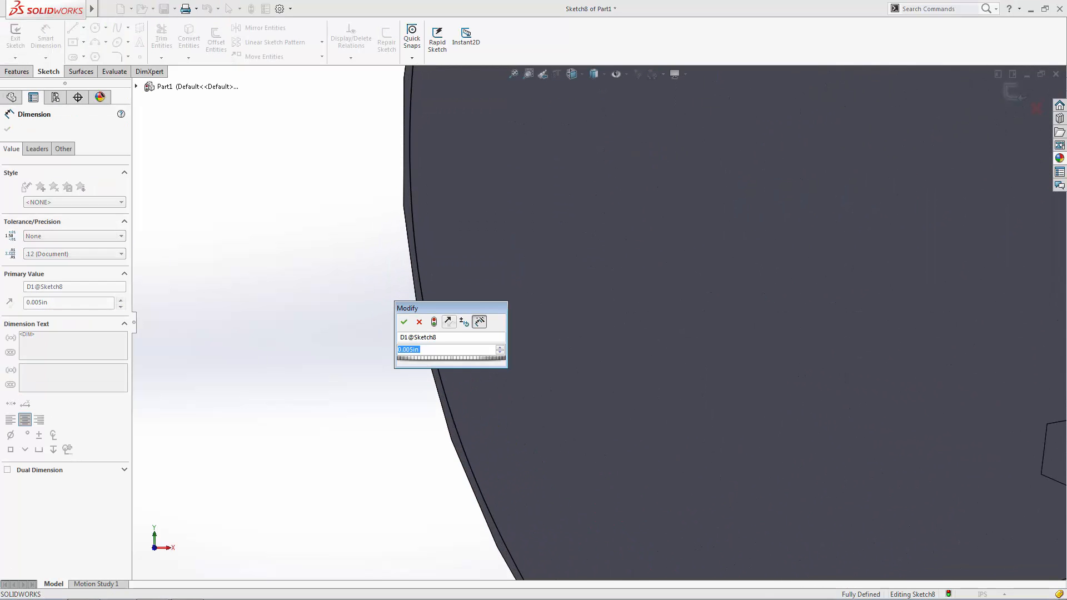
text(0.02)
key(Return)
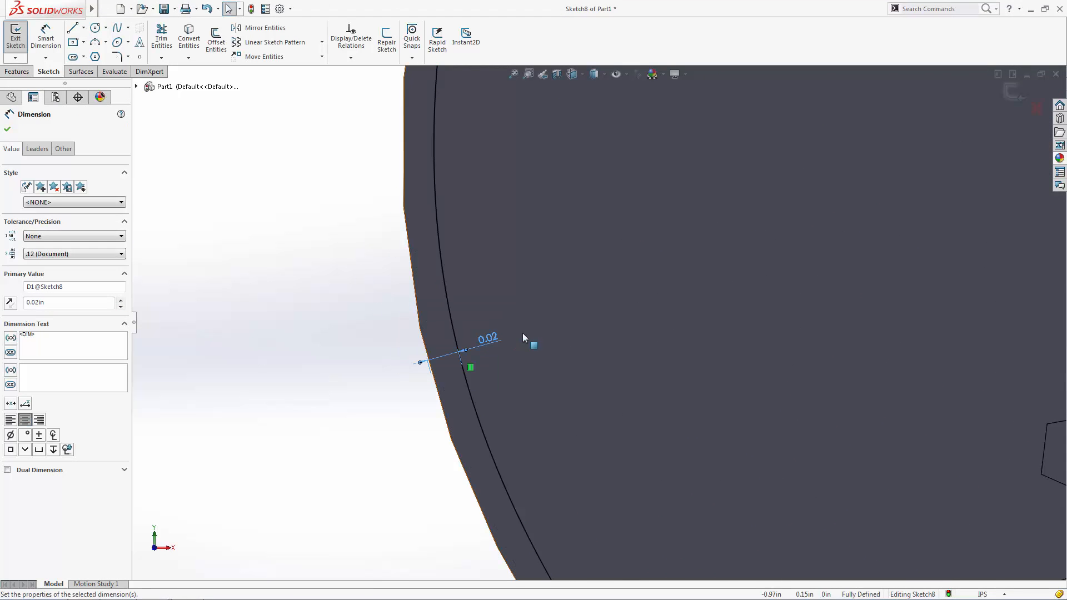
double_click(492, 335)
text(0.01)
key(Return)
click(342, 338)
key(f)
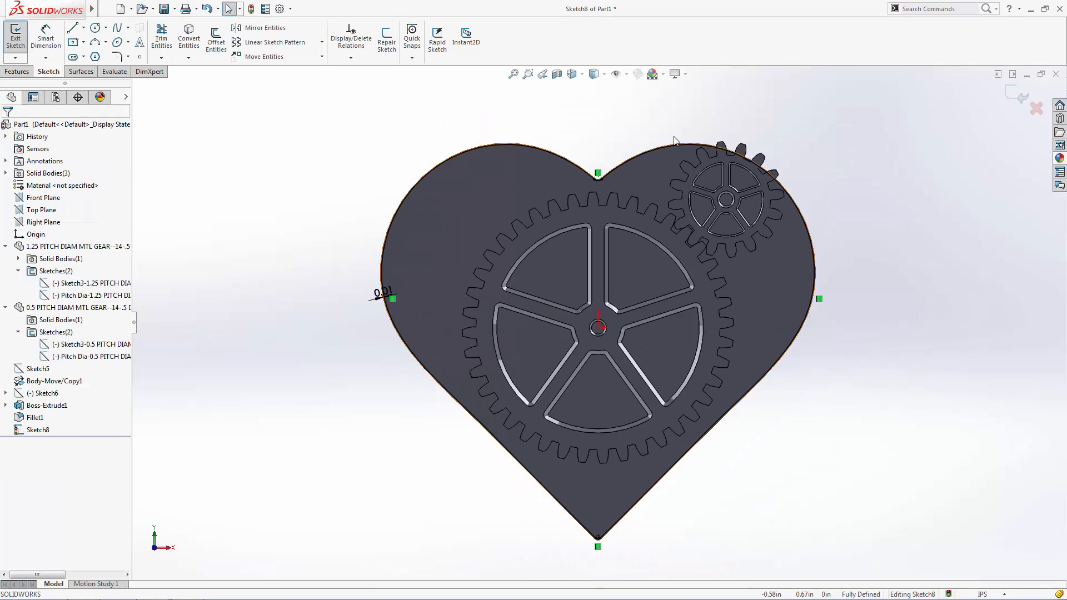
Exit Sketch8 and extrude the inset heart outline 0.125 in to form the cover.
click(1017, 94)
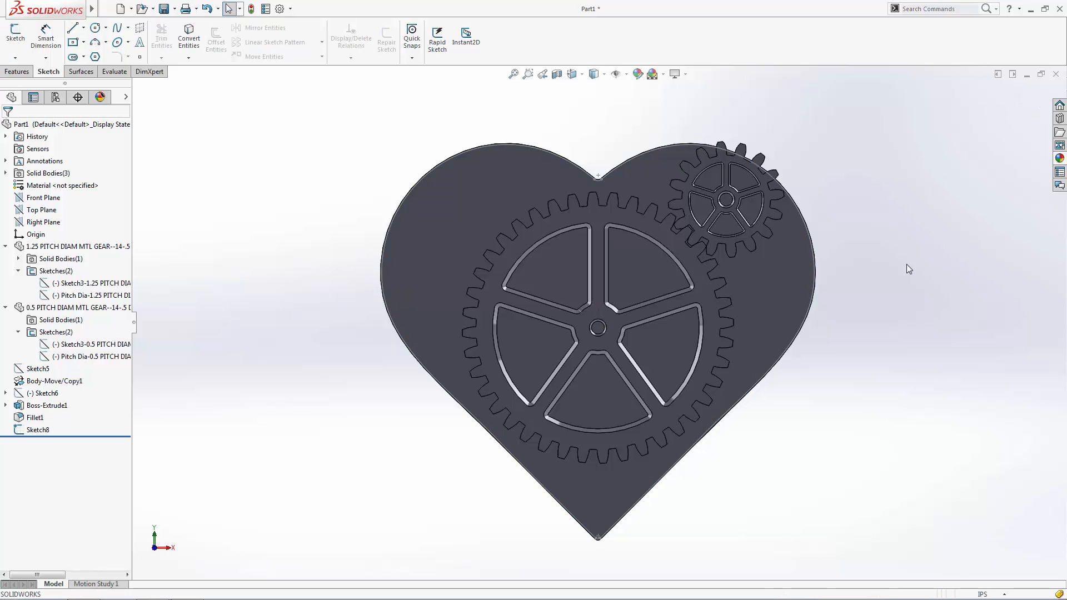
middle_drag(906, 265, 884, 184)
click(37, 429)
click(16, 73)
click(20, 37)
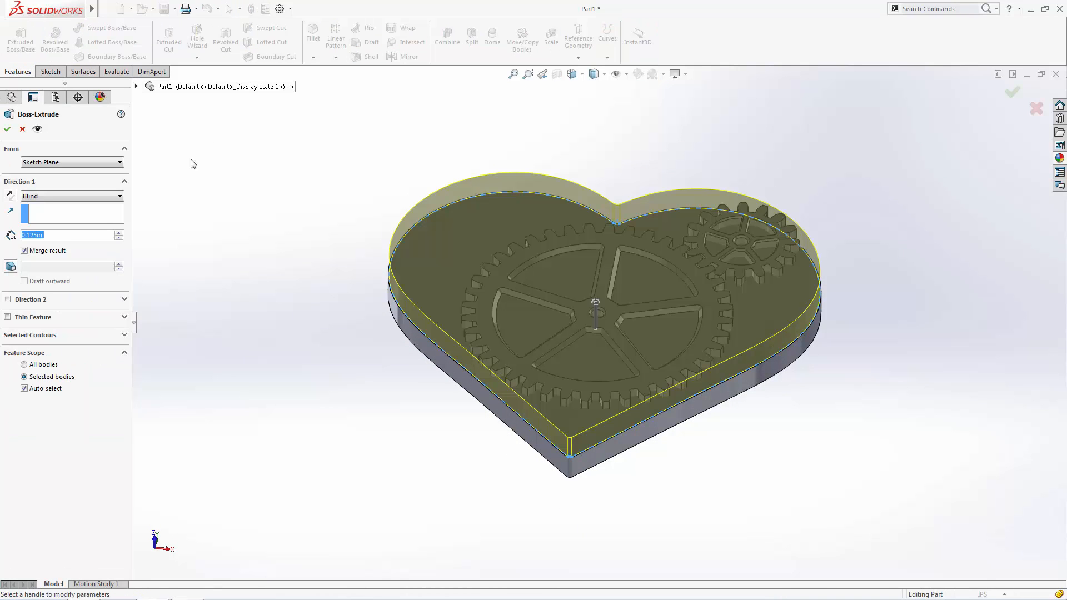
click(7, 130)
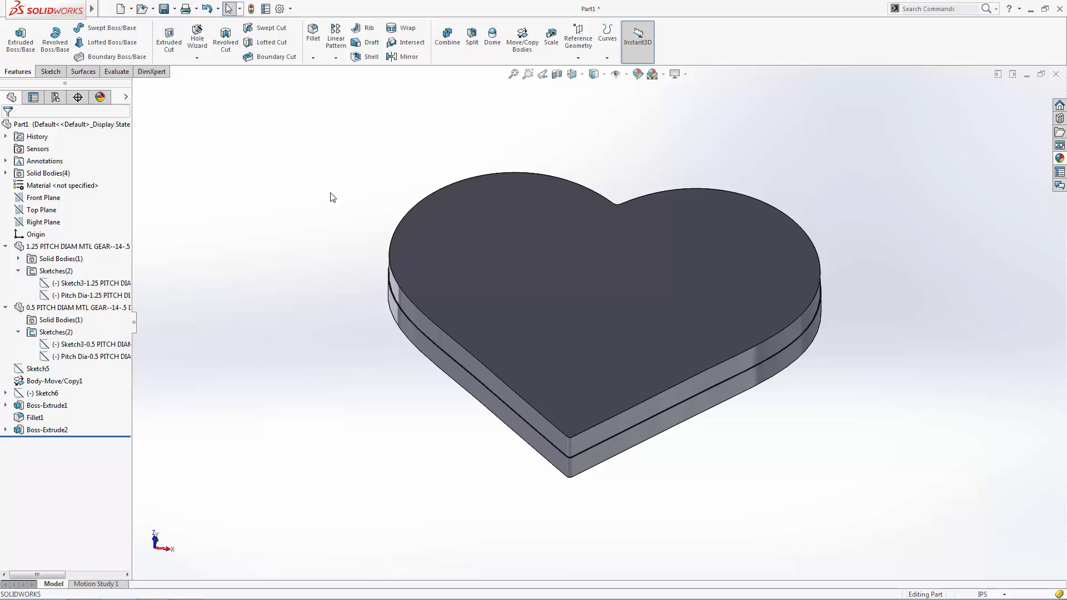
Fillet the cover's top edge with a 0.10 in radius.
click(313, 34)
text(0.0)
text(1)
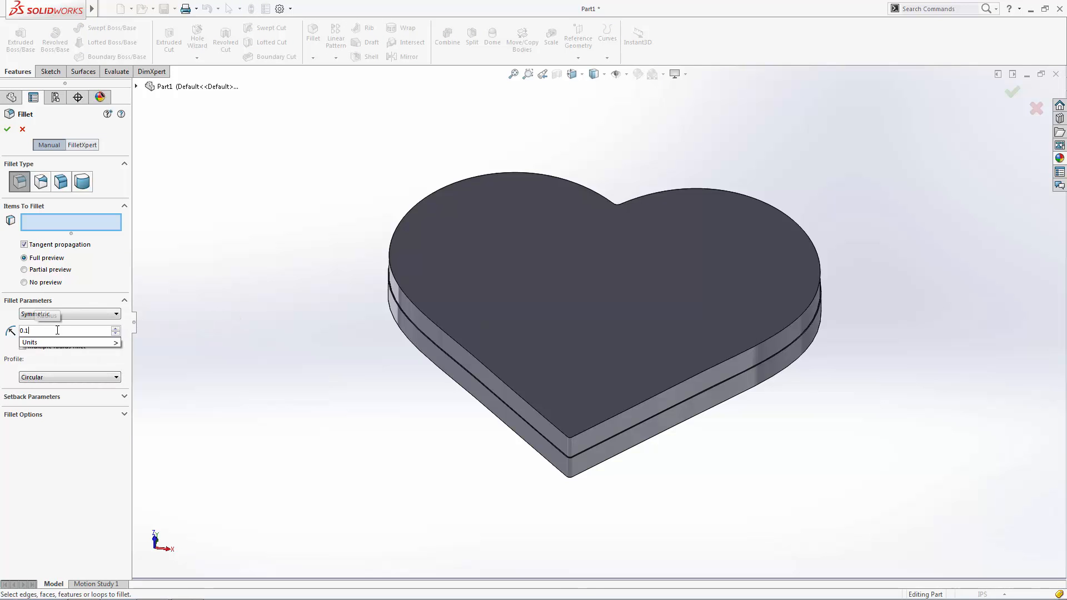
key(Return)
click(455, 345)
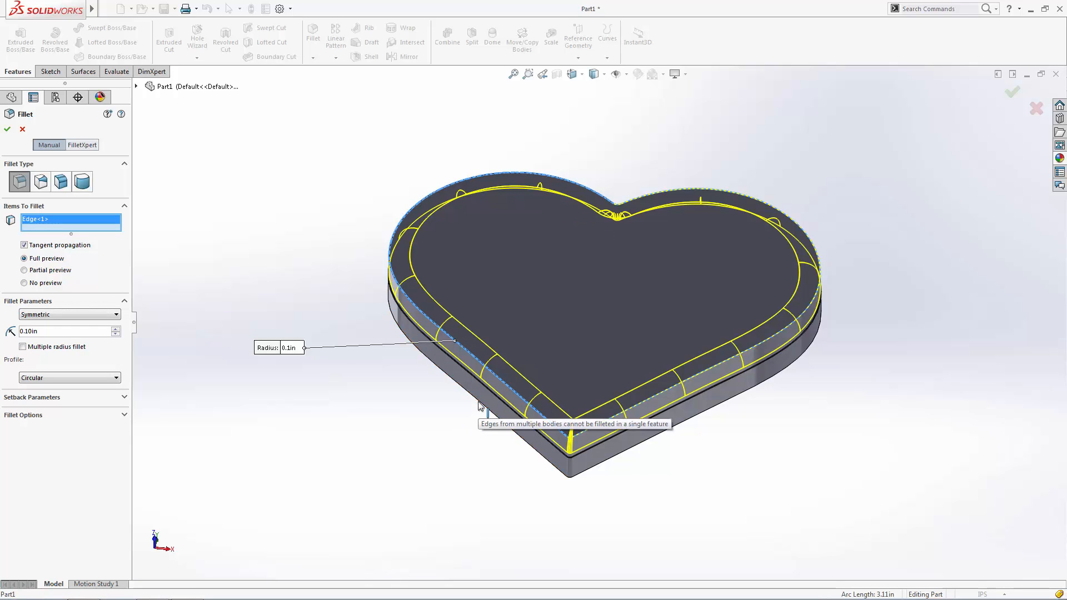
click(7, 130)
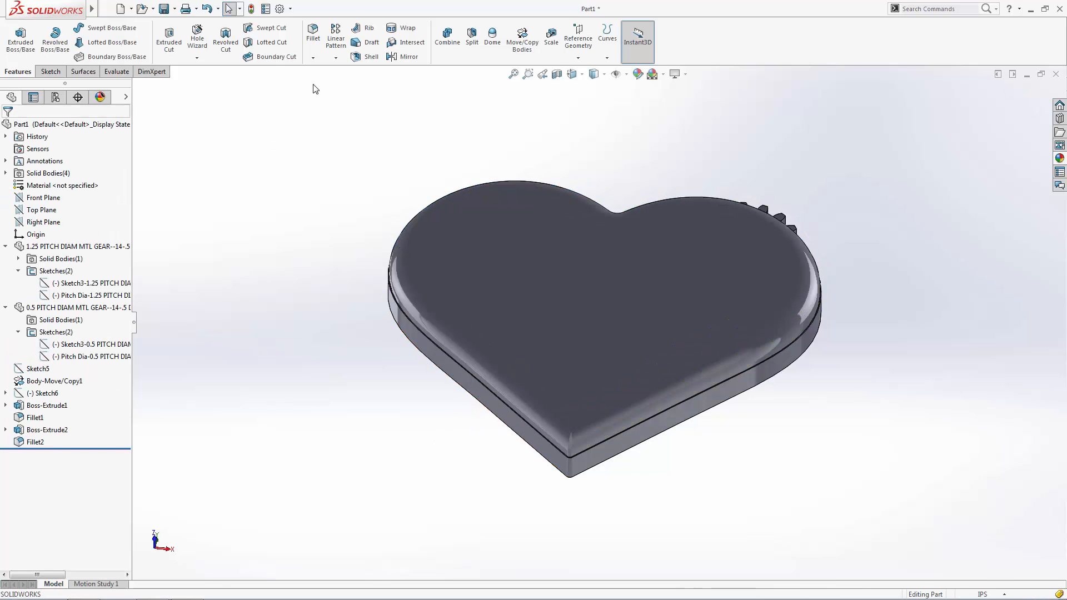
Fillet the cover's bottom edge and return to the isometric view.
click(314, 37)
click(484, 414)
click(7, 129)
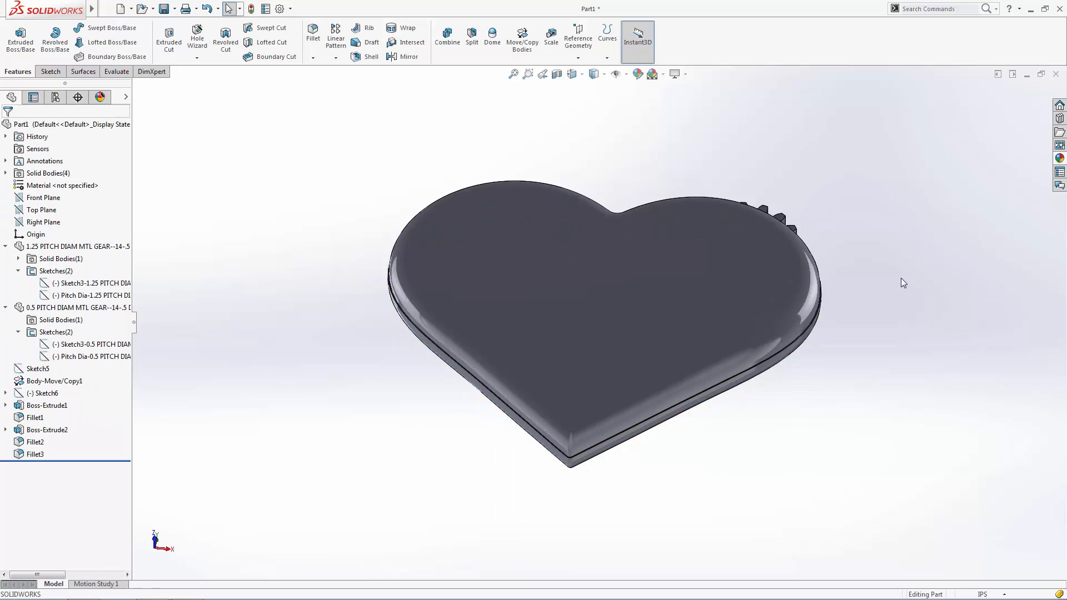
key(ctrl+7)
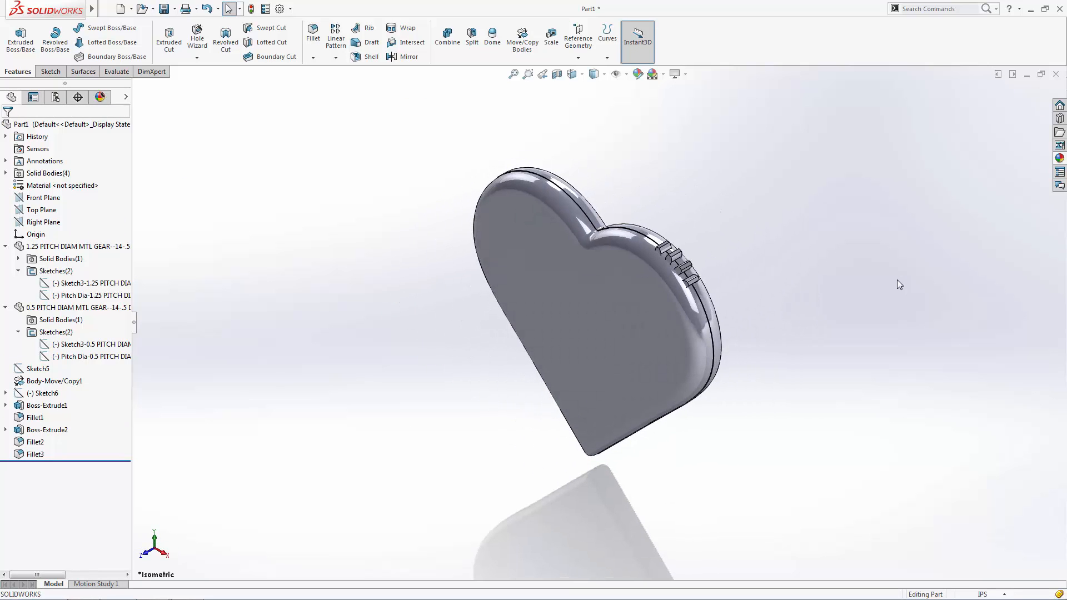